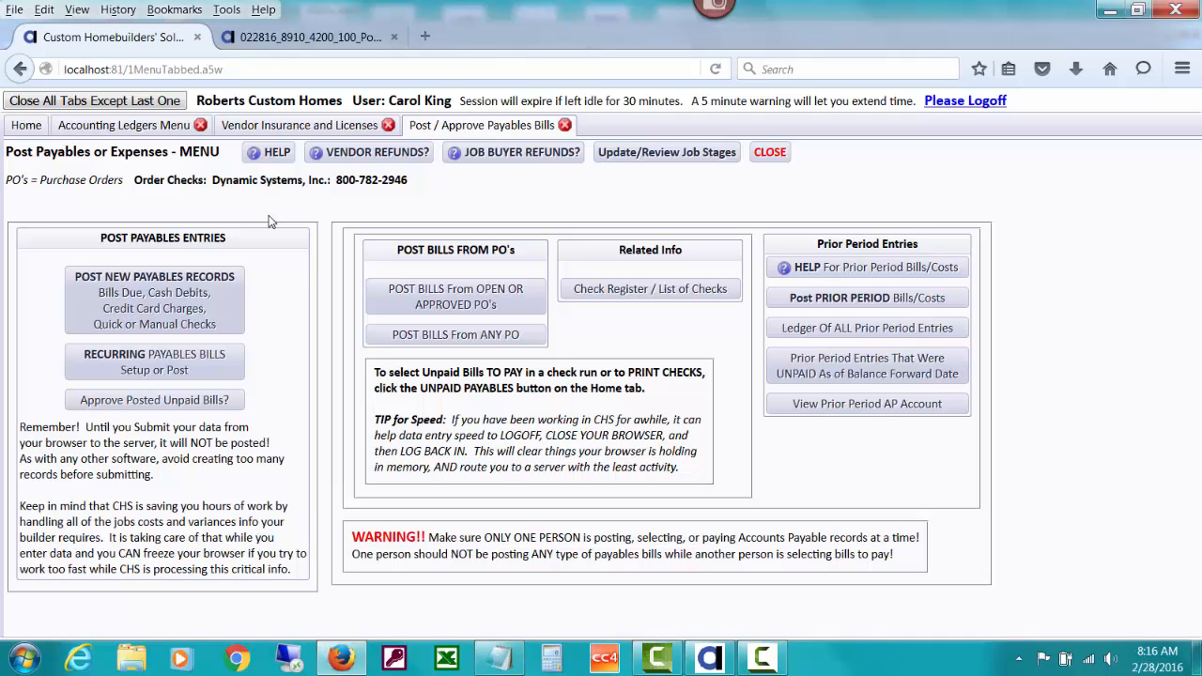
Start a new payables record for vendor ABC FOUNDATION and open that vendor's setup for editing
left_click(210, 321)
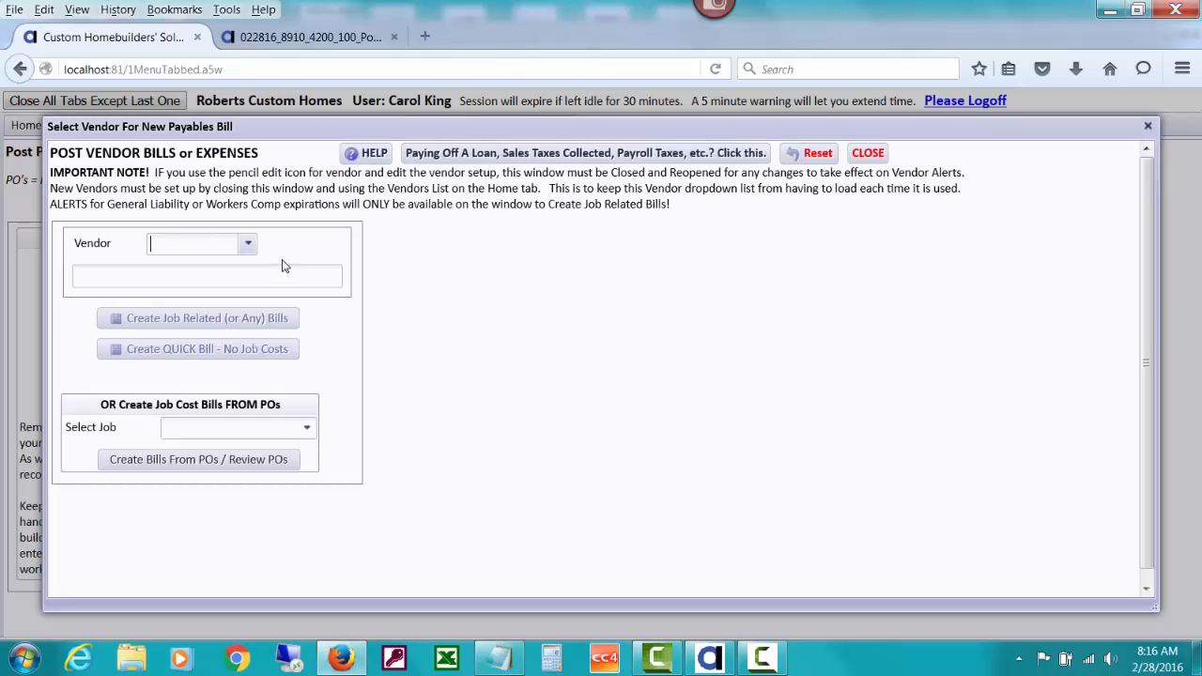
type("abc")
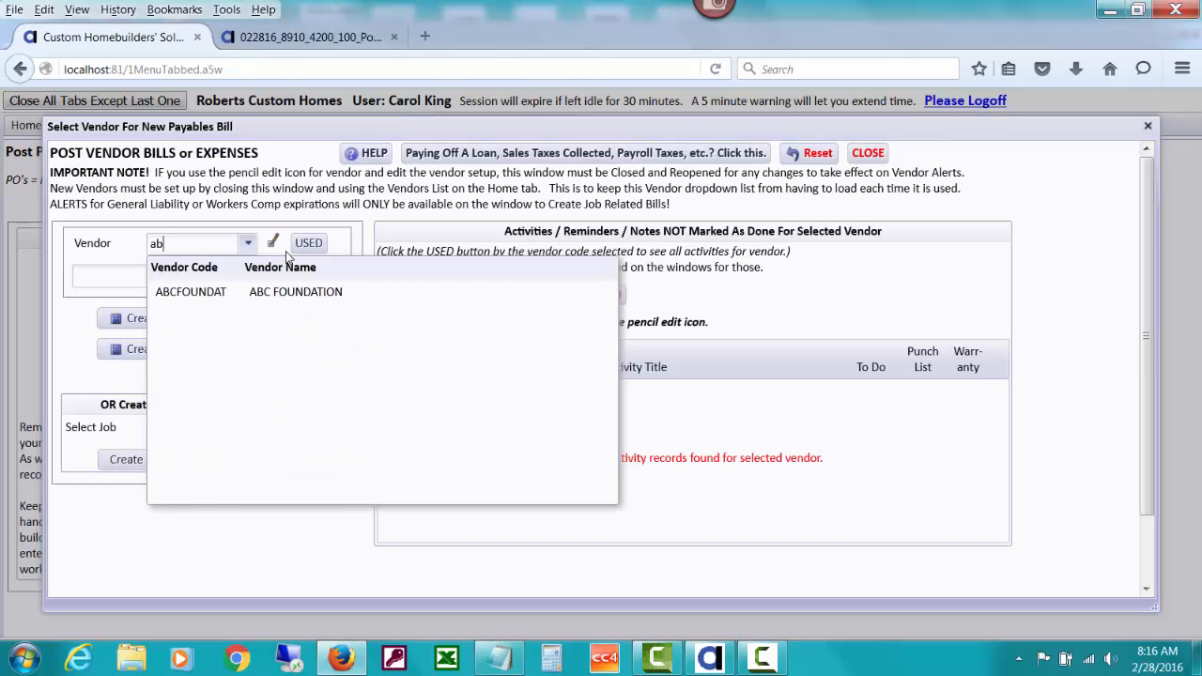
left_click(296, 294)
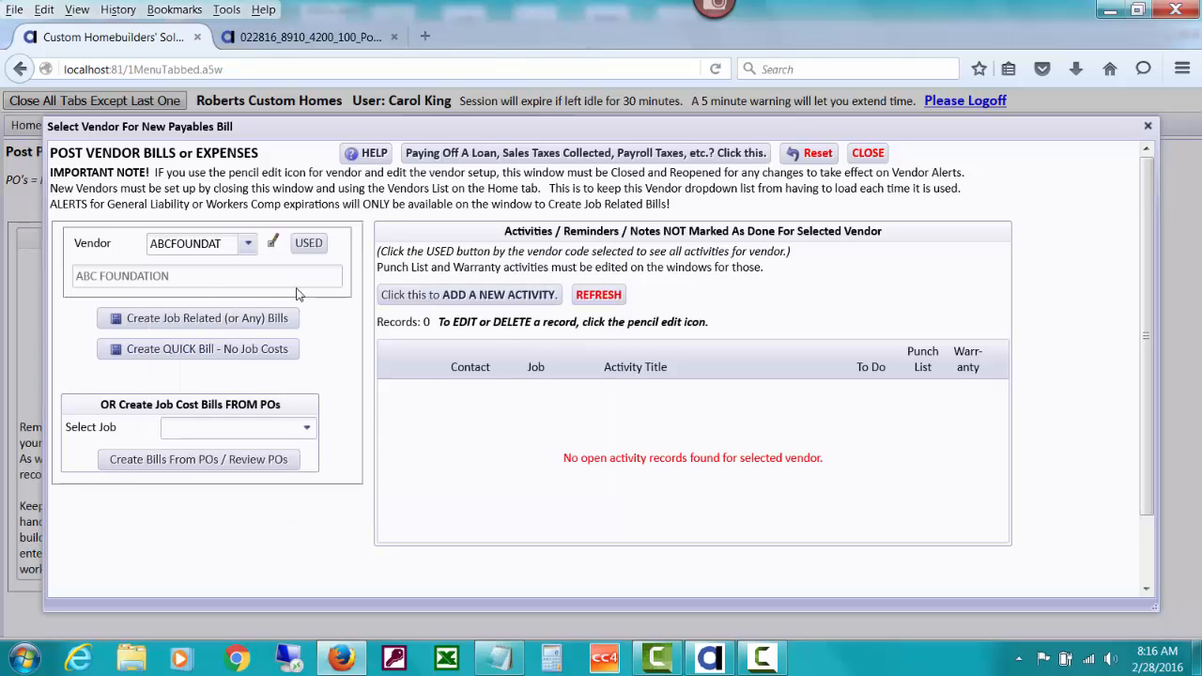
left_click(274, 244)
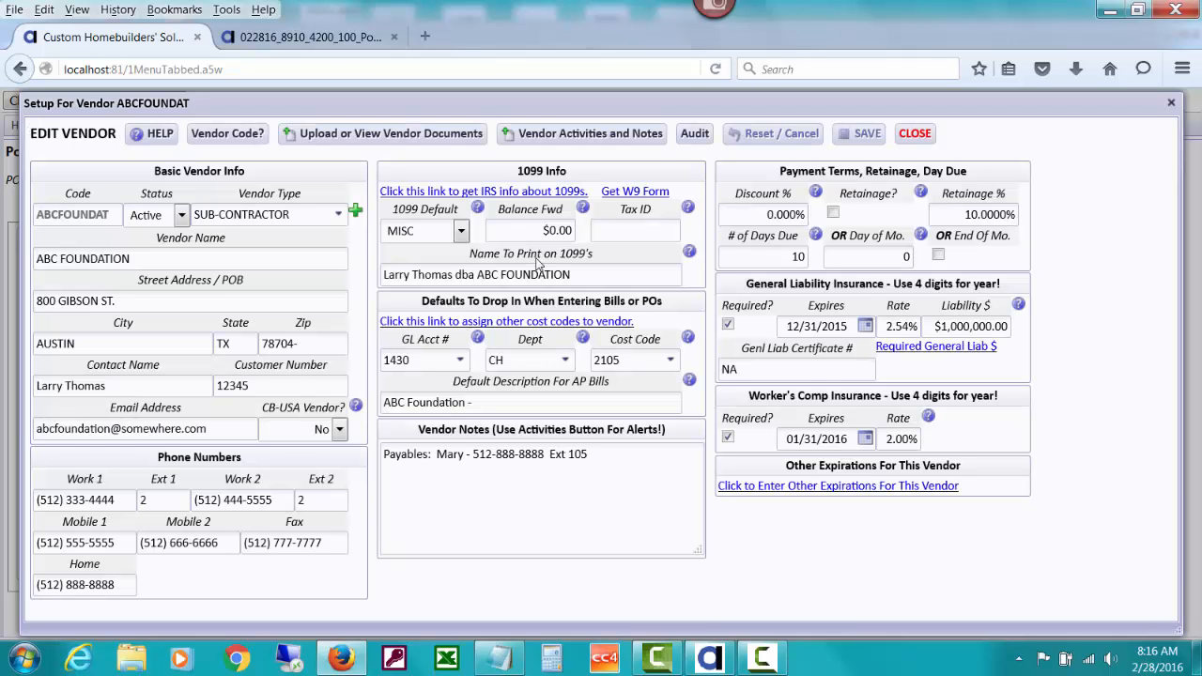
Set the vendor's General Liability insurance expiration date to 12/31/2016
left_click(864, 325)
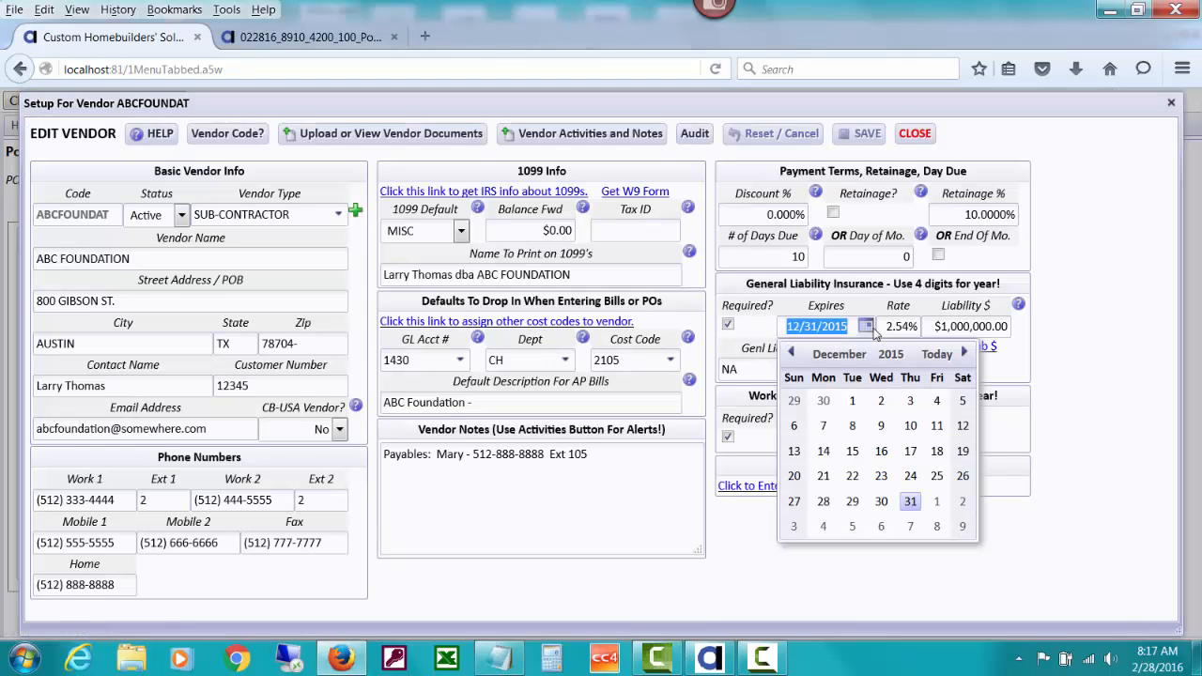
left_click(890, 356)
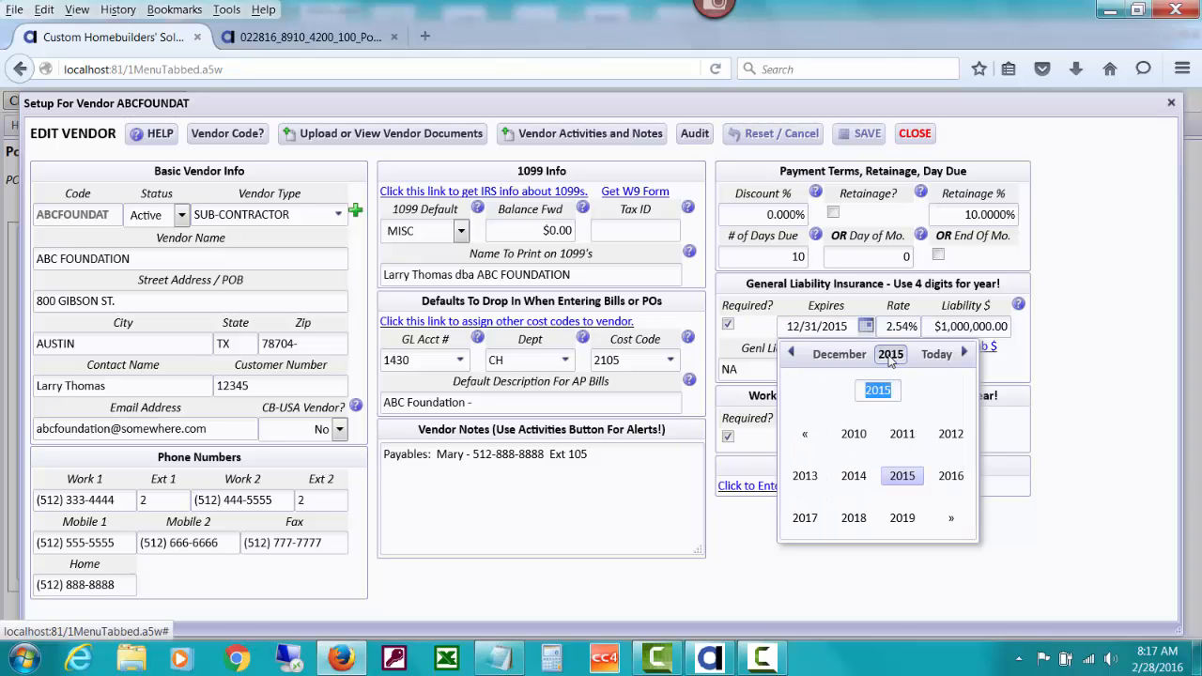
left_click(950, 476)
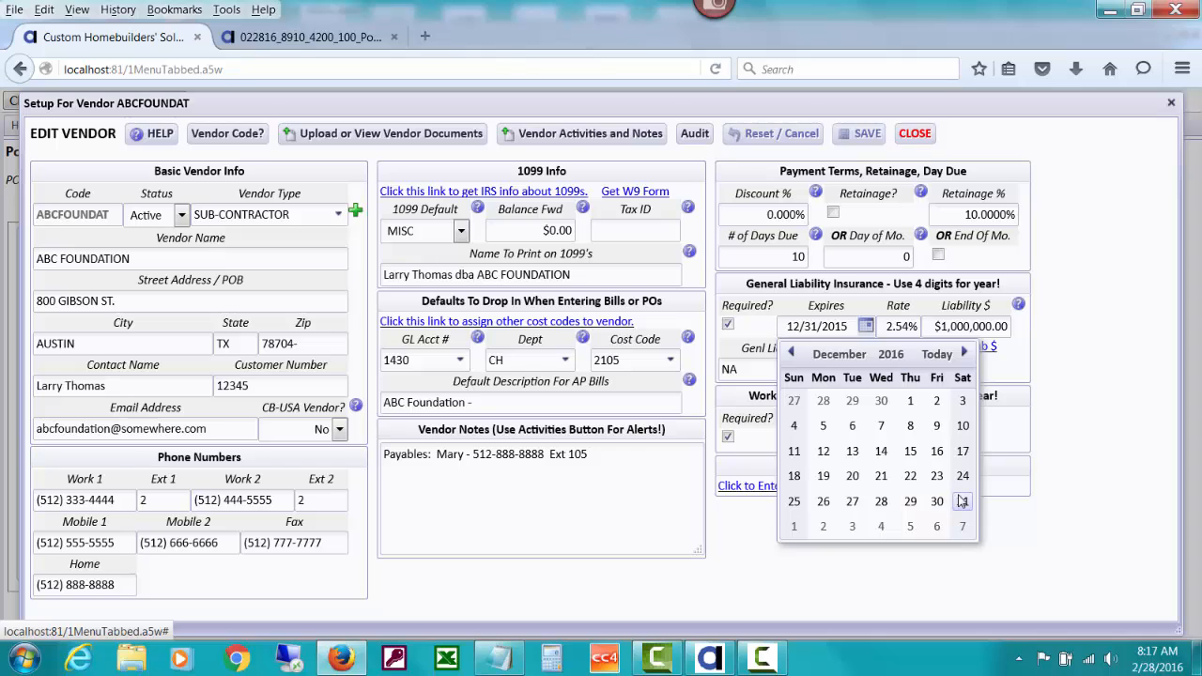
left_click(963, 501)
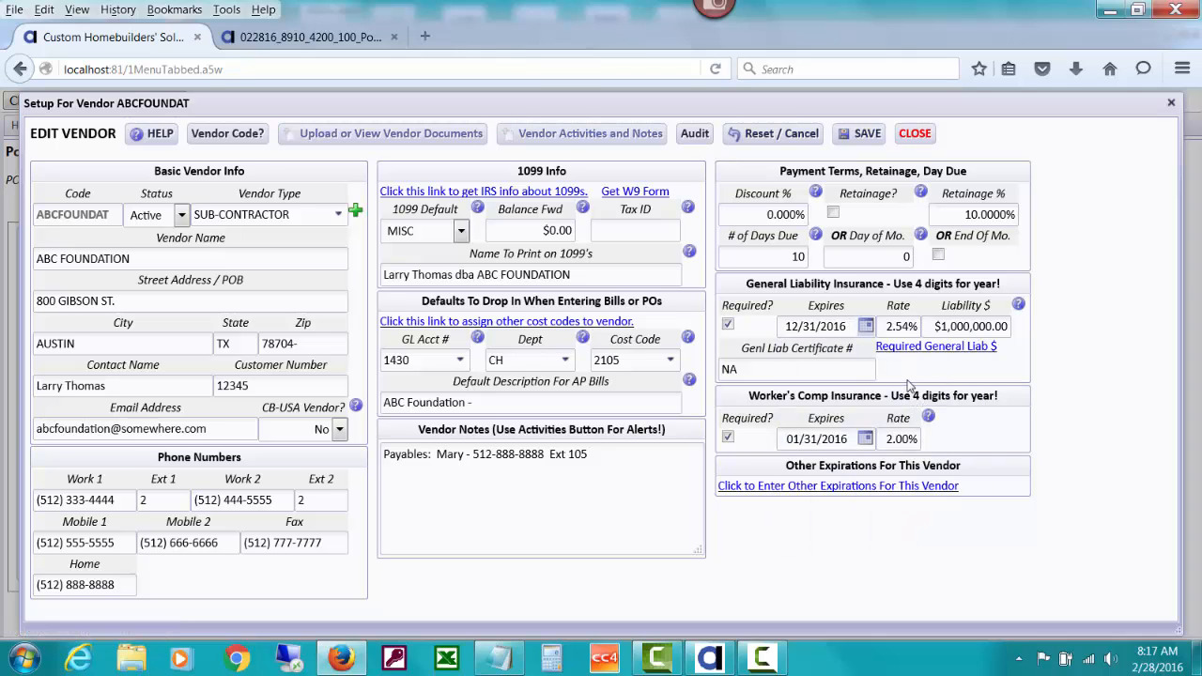
Set the Worker's Comp insurance expiration date to 01/31/2017, then save and close the vendor setup
left_click(865, 439)
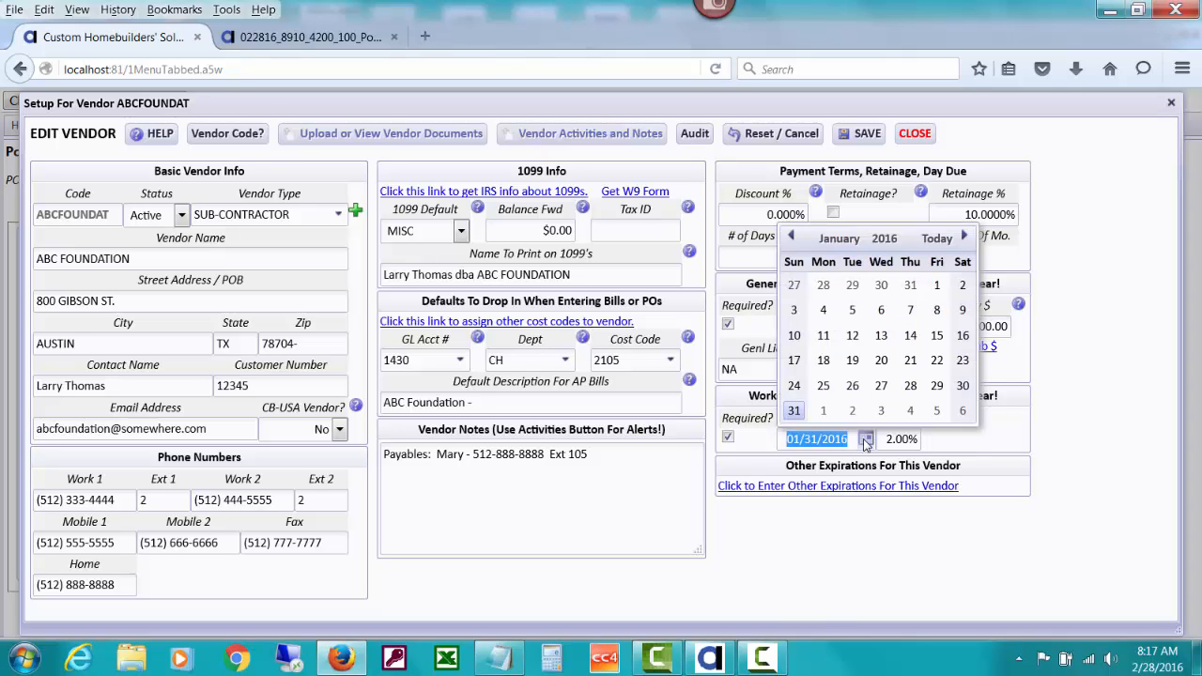
left_click(883, 238)
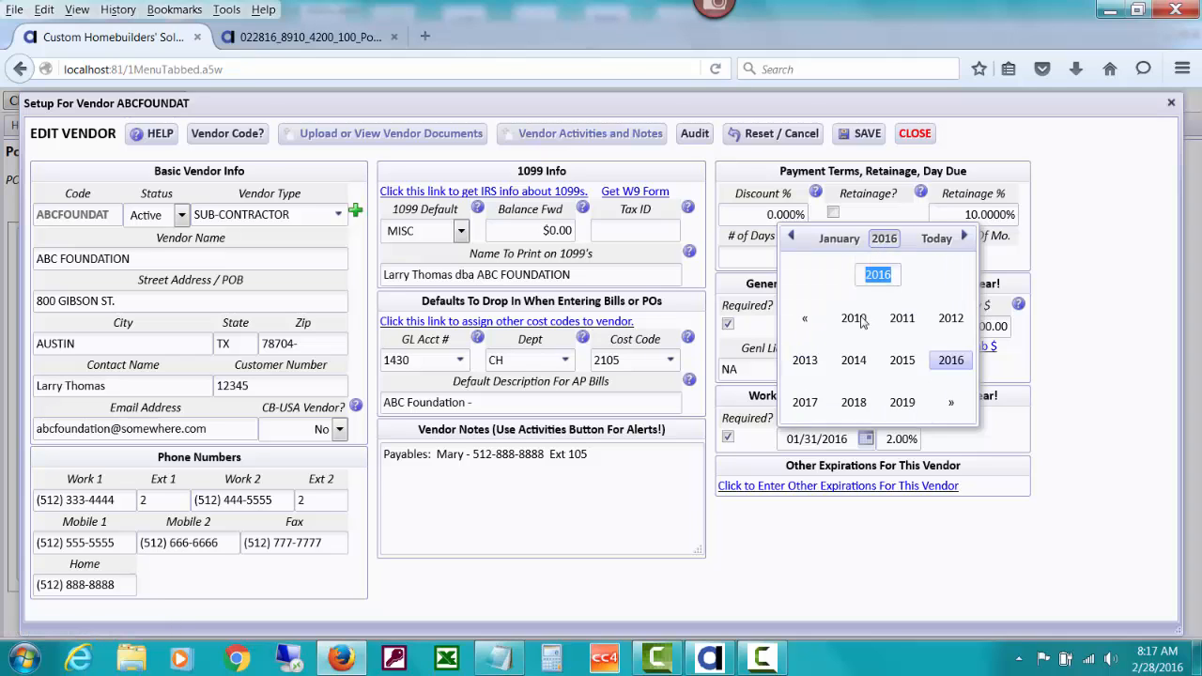
left_click(805, 404)
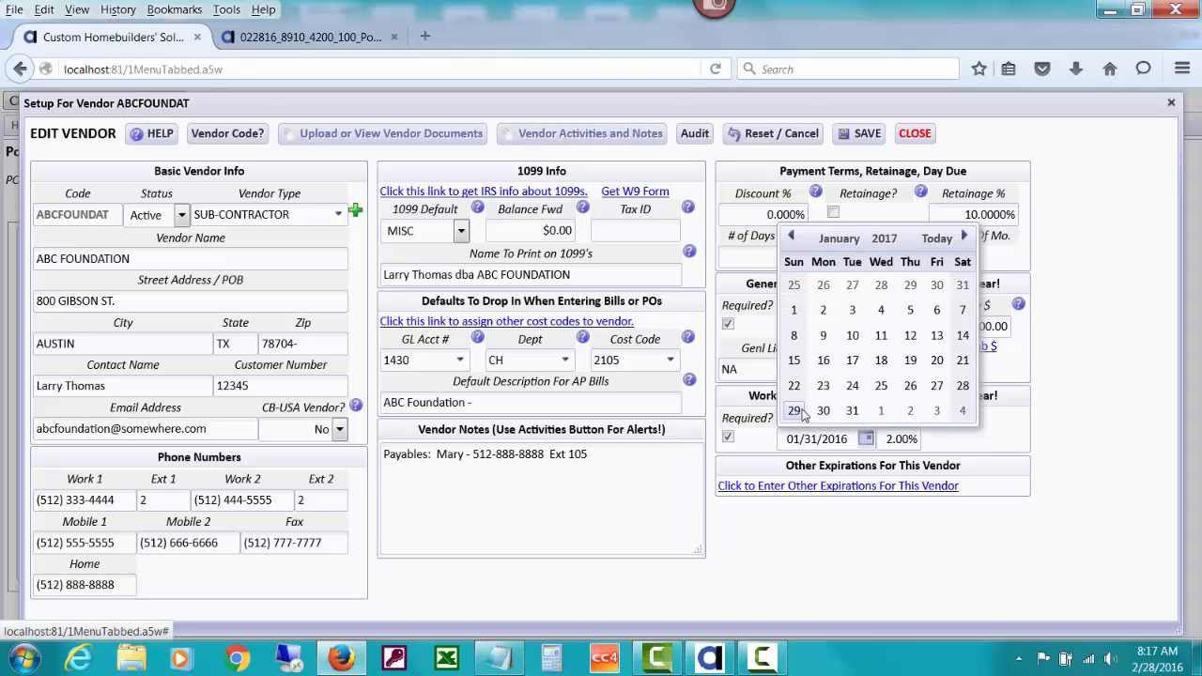
left_click(852, 412)
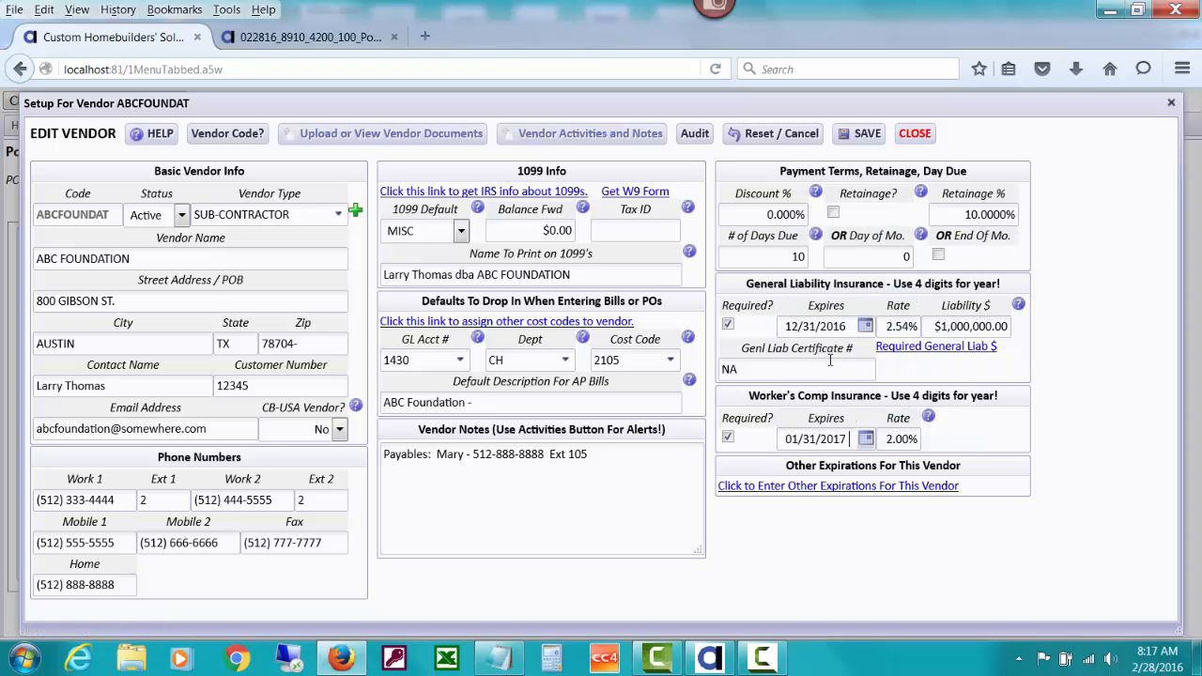
left_click(864, 139)
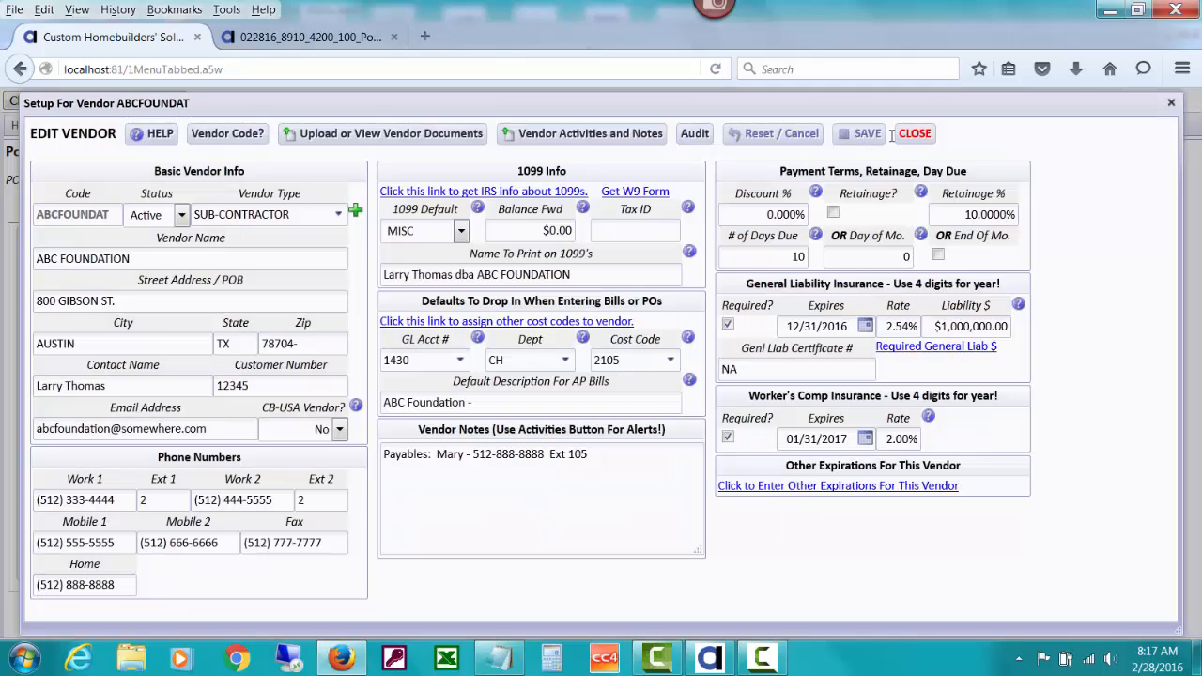
left_click(910, 136)
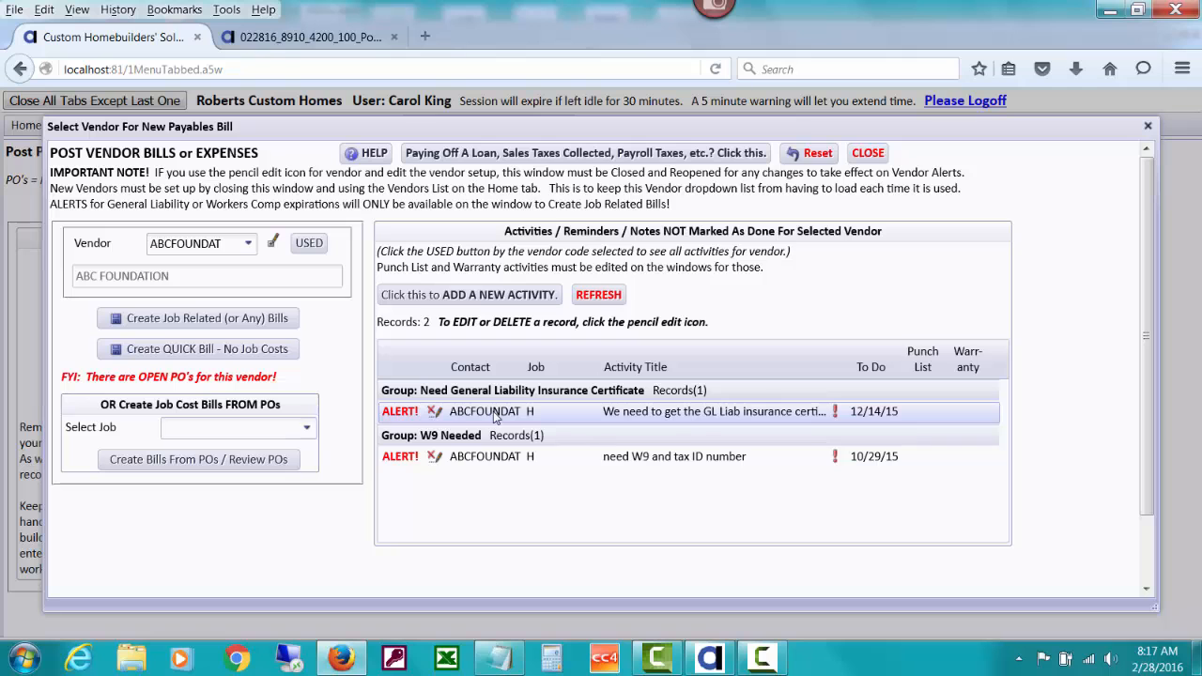
Mark the General Liability insurance certificate activity as done, save and close it, and refresh the vendor's activity list
left_click(435, 414)
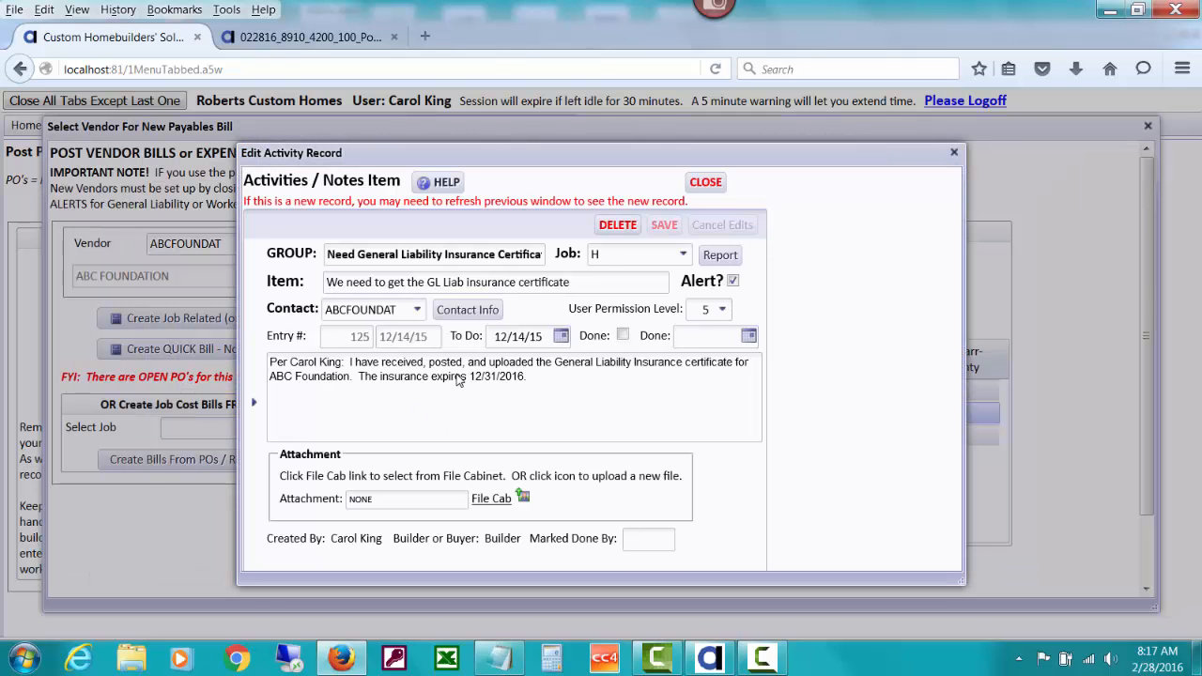
left_click(623, 335)
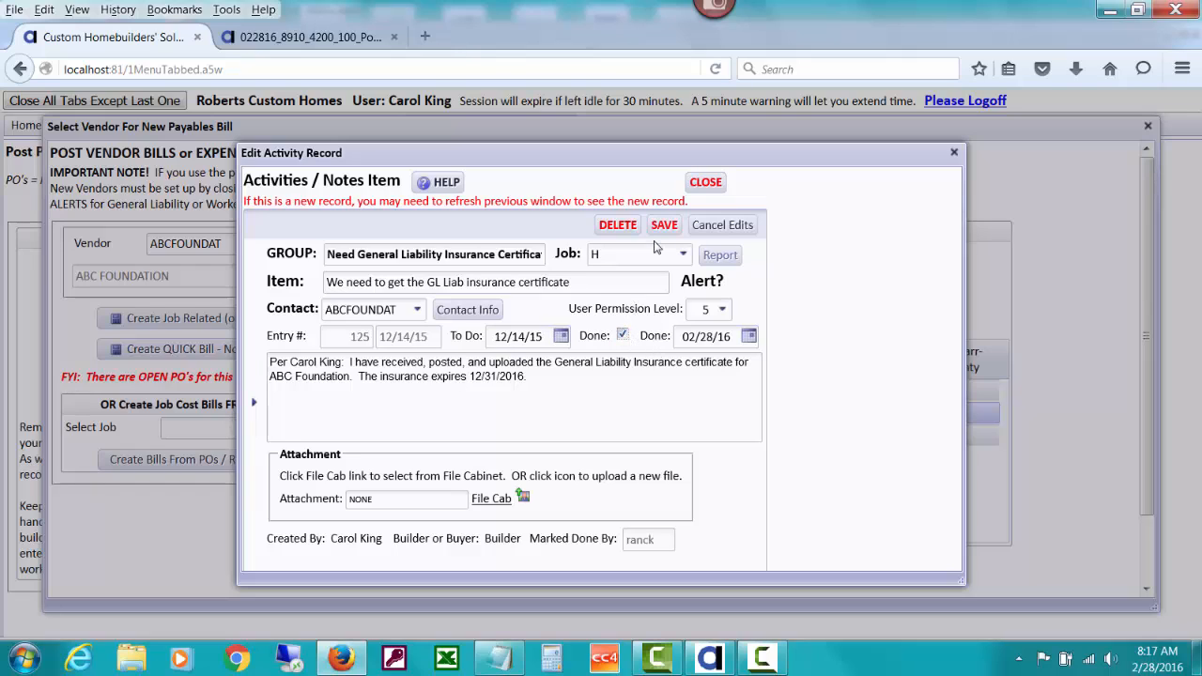
left_click(662, 226)
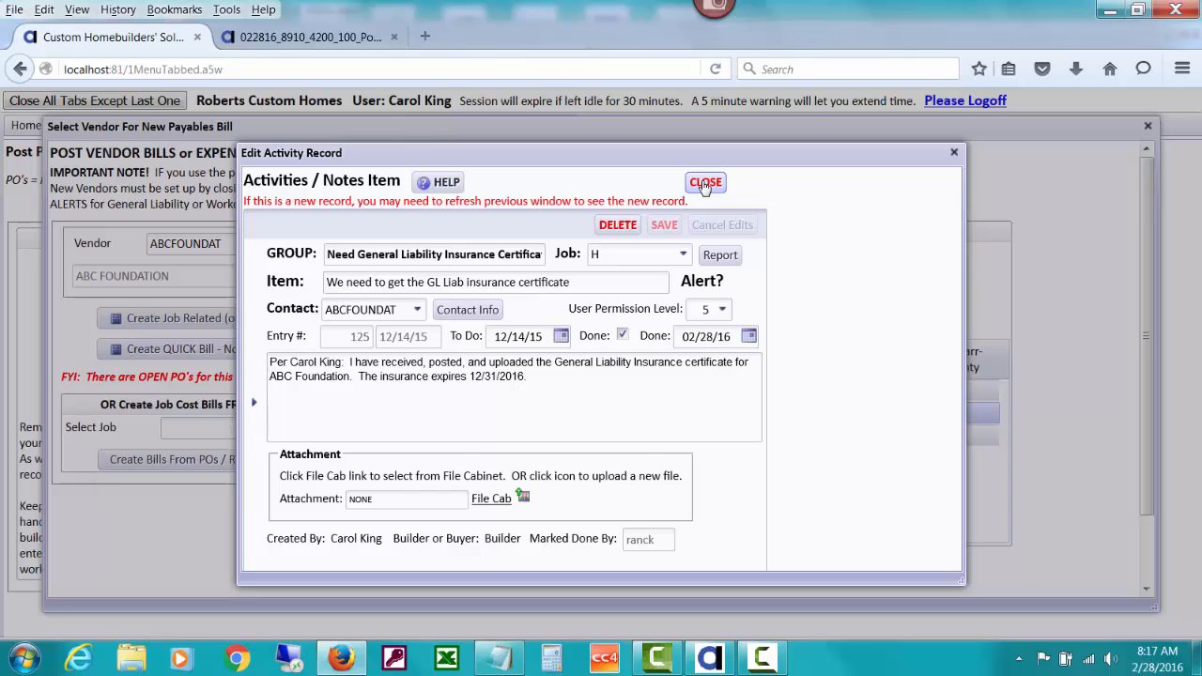
left_click(705, 183)
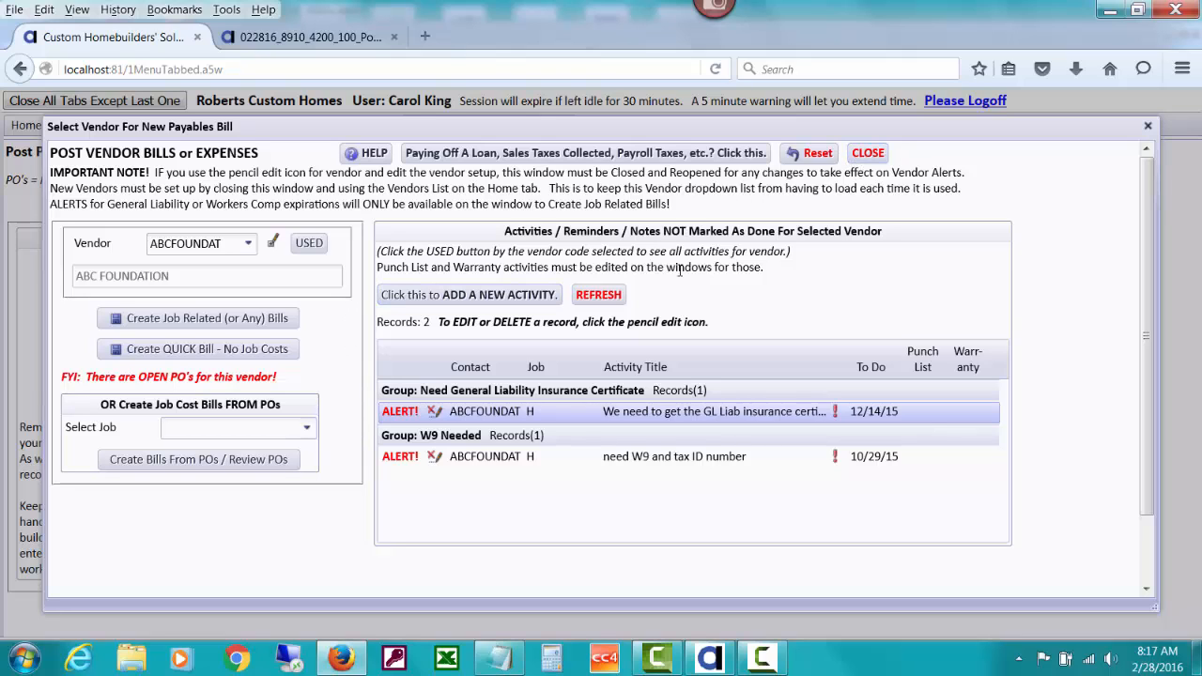
left_click(598, 298)
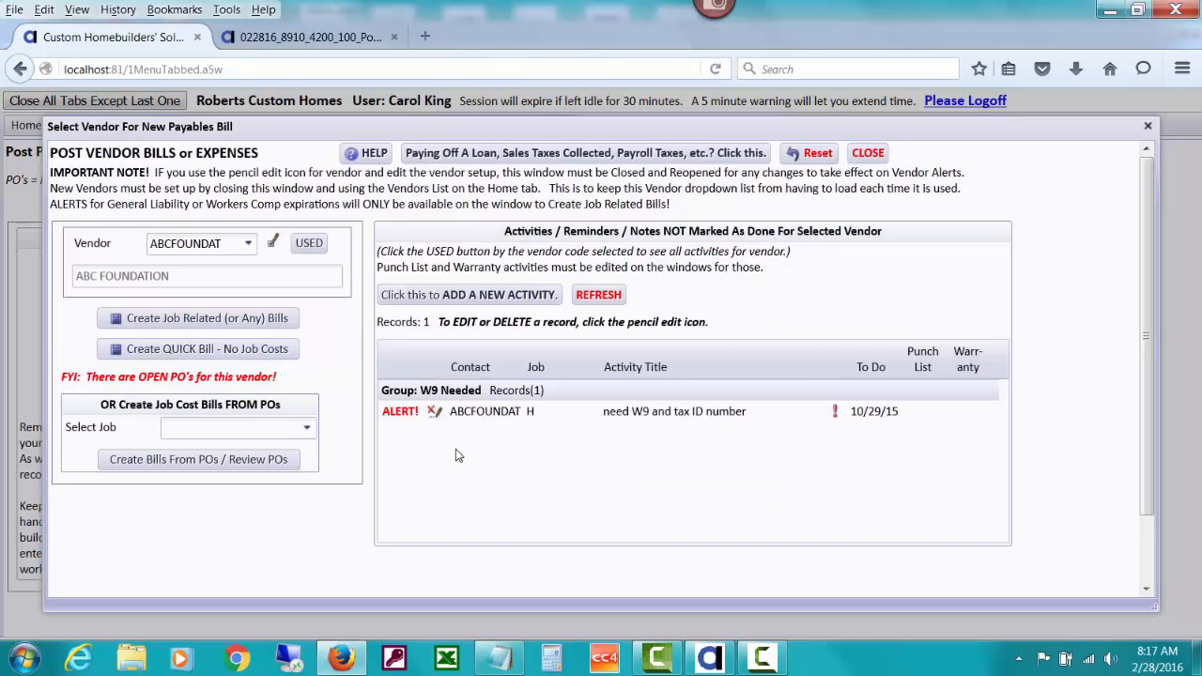
Change the vendor to BIG BUCK CONSTRUCTION (BIGBUCK) and open its vendor setup for editing
left_click(221, 243)
type("big")
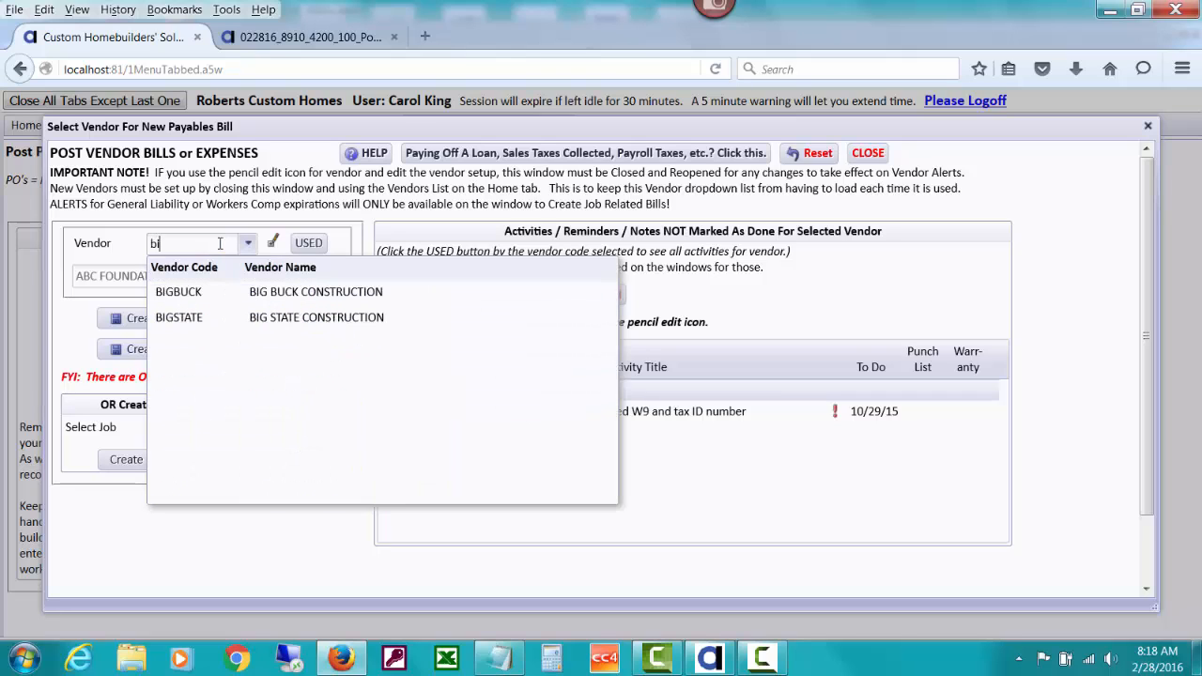
left_click(280, 291)
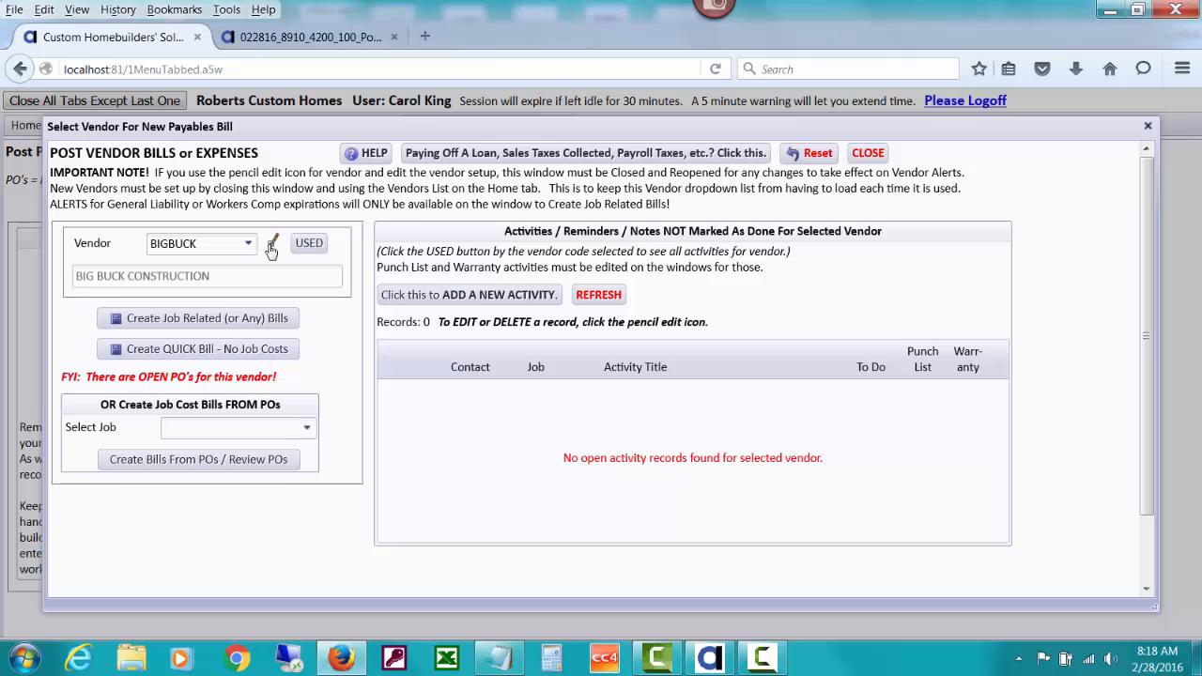
left_click(270, 245)
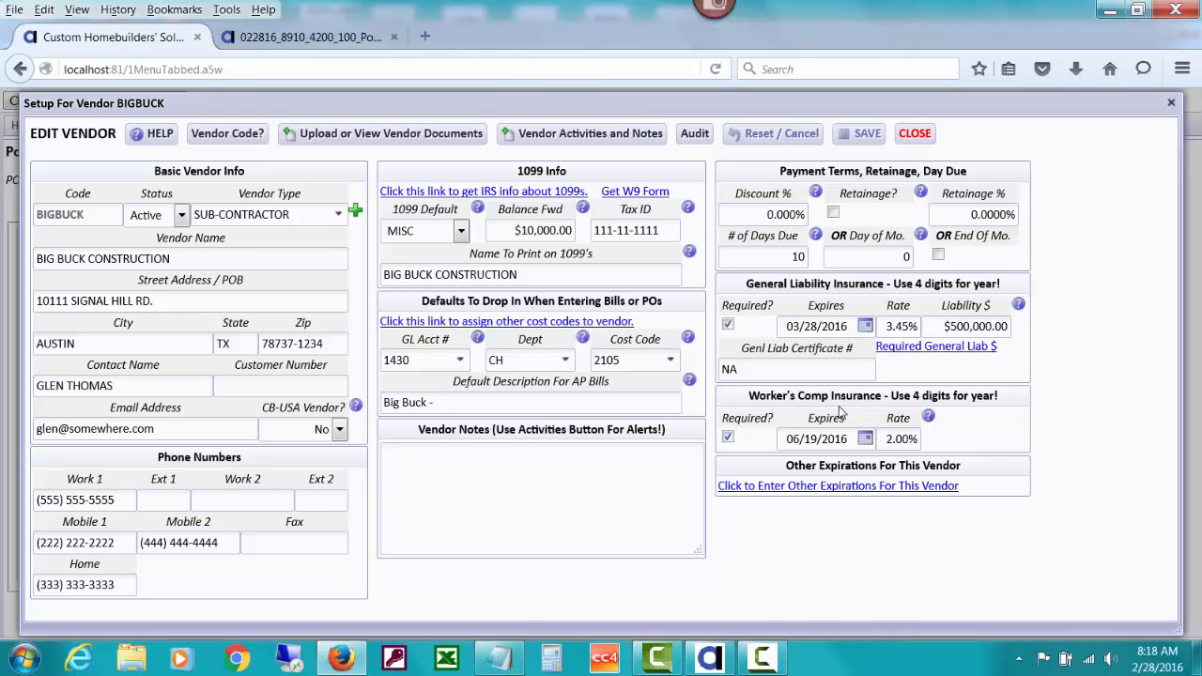
Set the Worker's Comp insurance expiration date for BIGBUCK to 01/31/2016
left_click(866, 439)
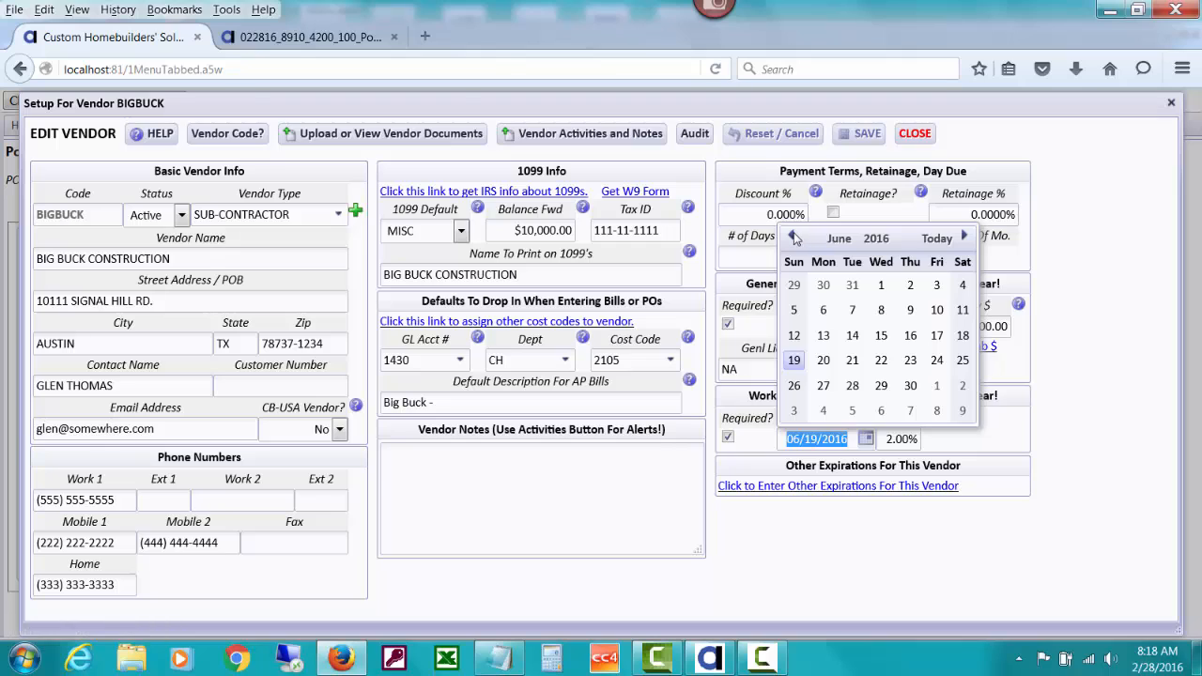
left_click(793, 237)
left_click(793, 238)
left_click(793, 237)
left_click(794, 237)
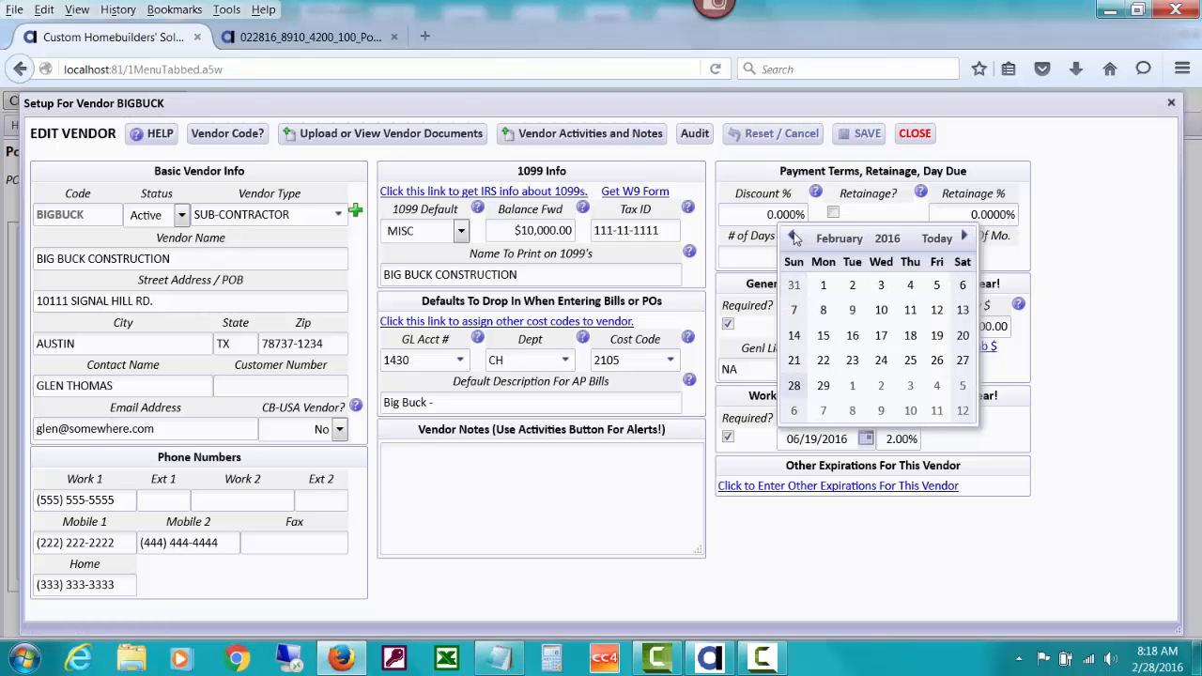
left_click(794, 285)
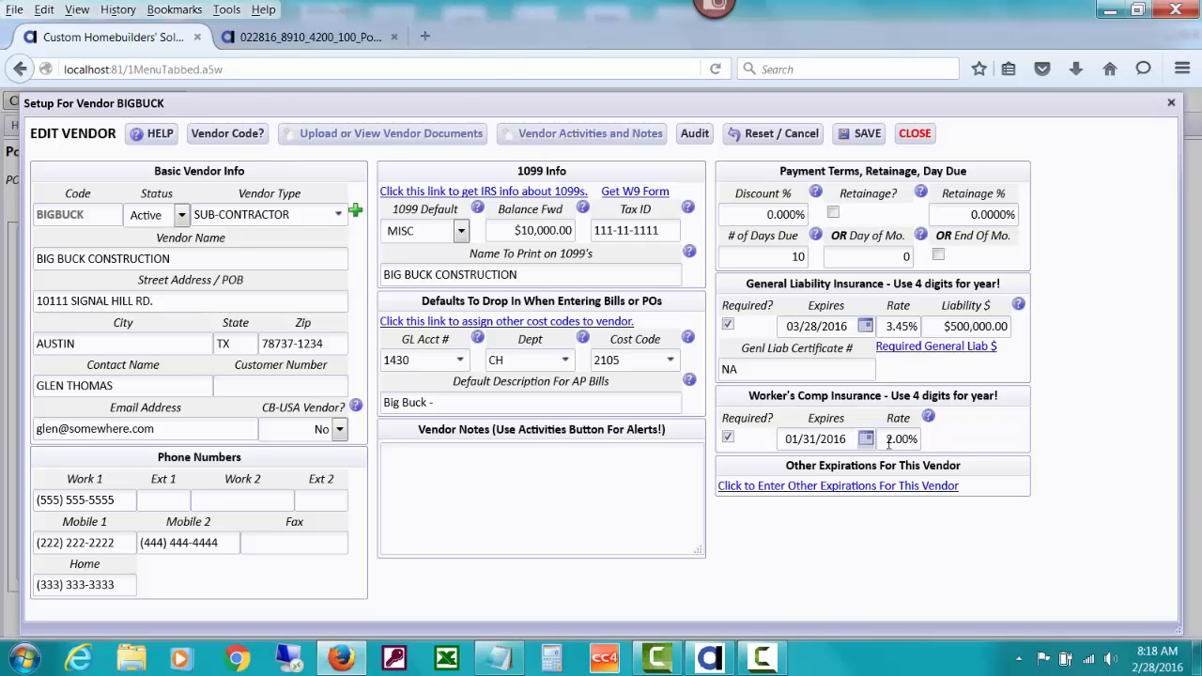
Review the help on Worker's Comp insurance, then save and close the BIGBUCK vendor setup
mouse_move(888, 444)
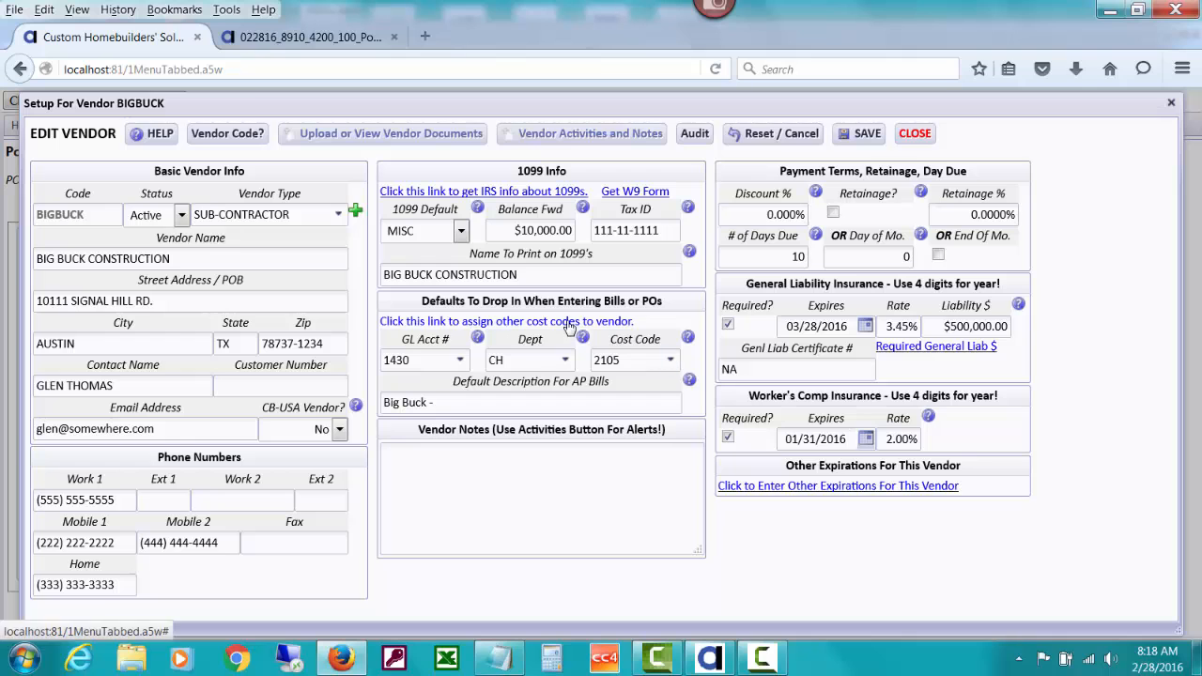
left_click_drag(383, 386, 927, 423)
left_click(928, 420)
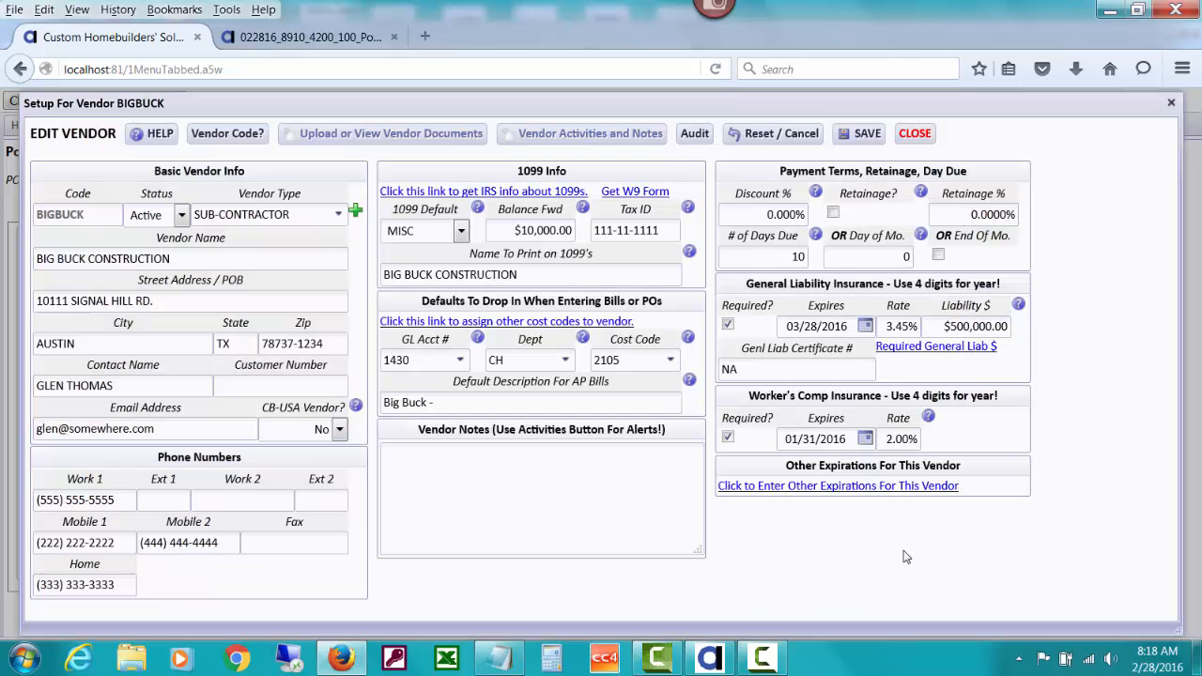
left_click(891, 551)
left_click(868, 133)
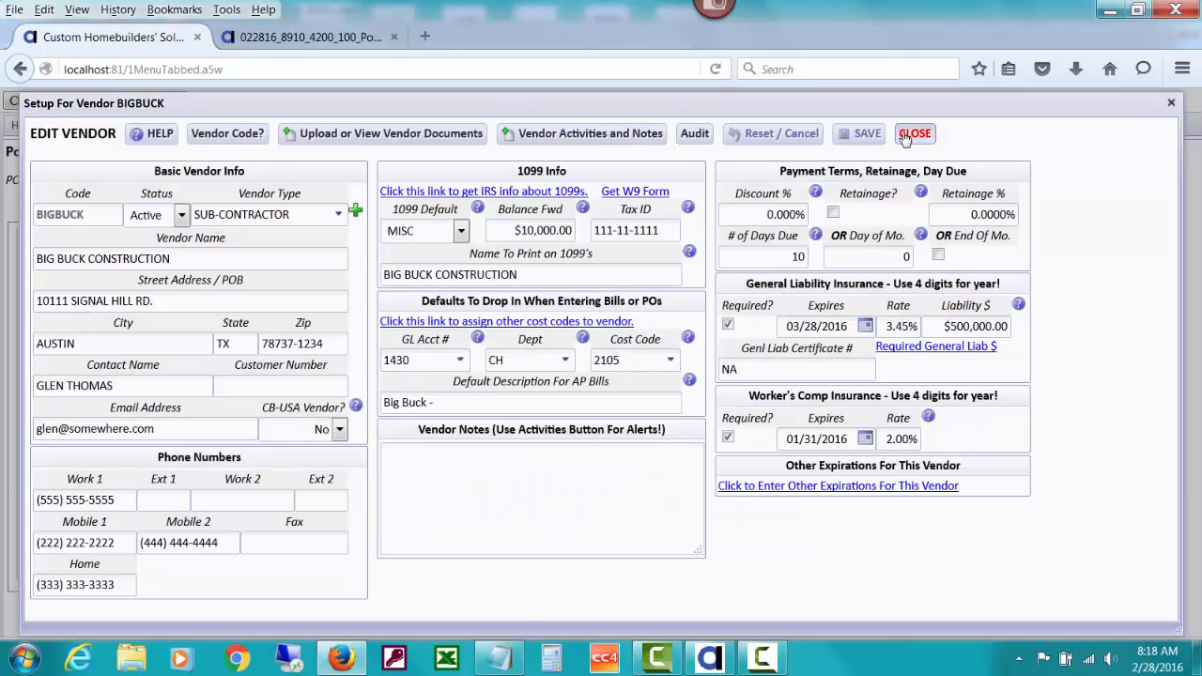
left_click(904, 136)
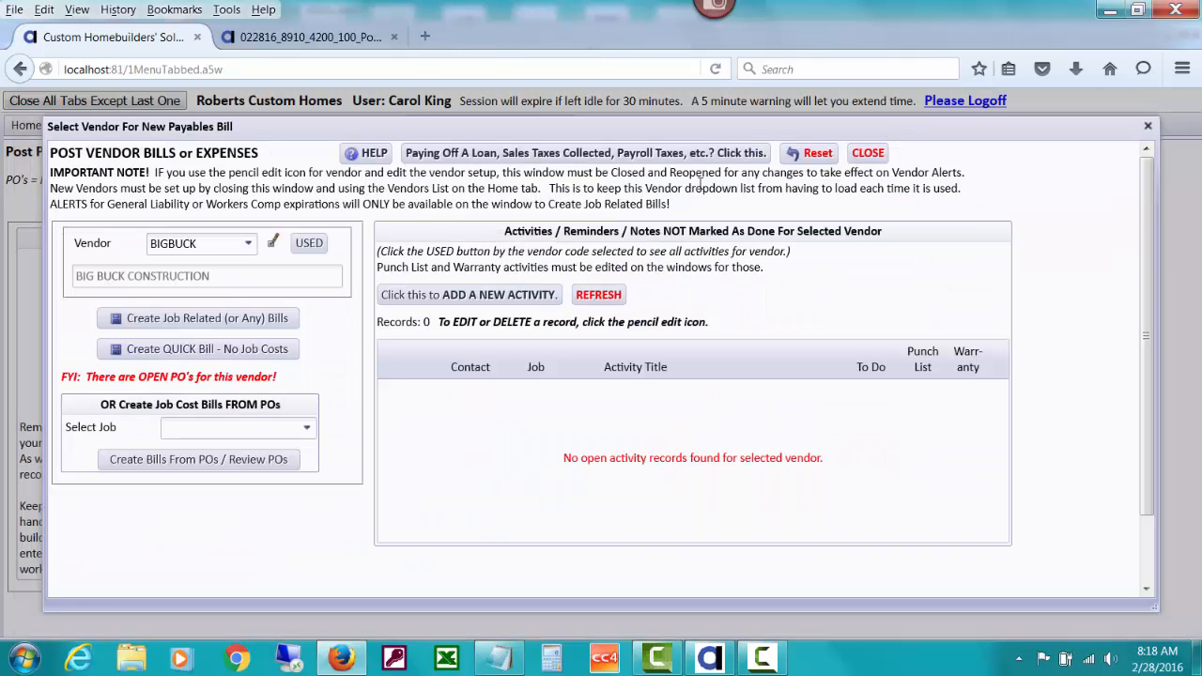
Start a new activity record for contact BIGBUCK with the group heading "Need Workers Comp Certificat"
left_click(542, 296)
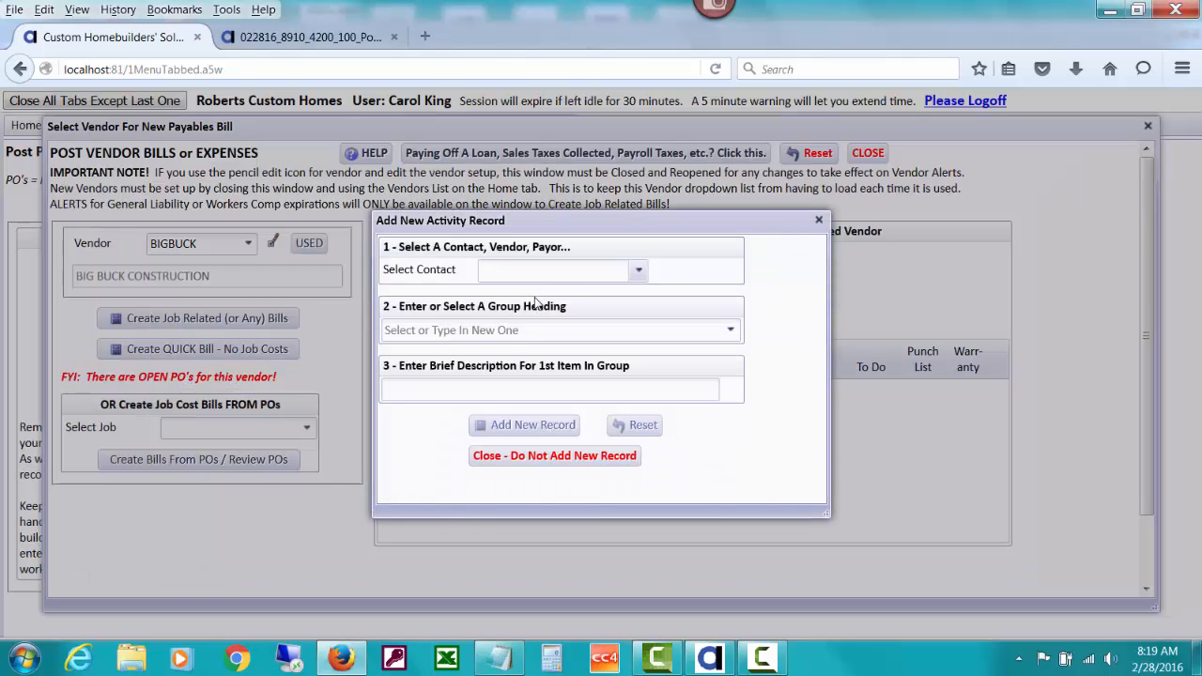
type("big")
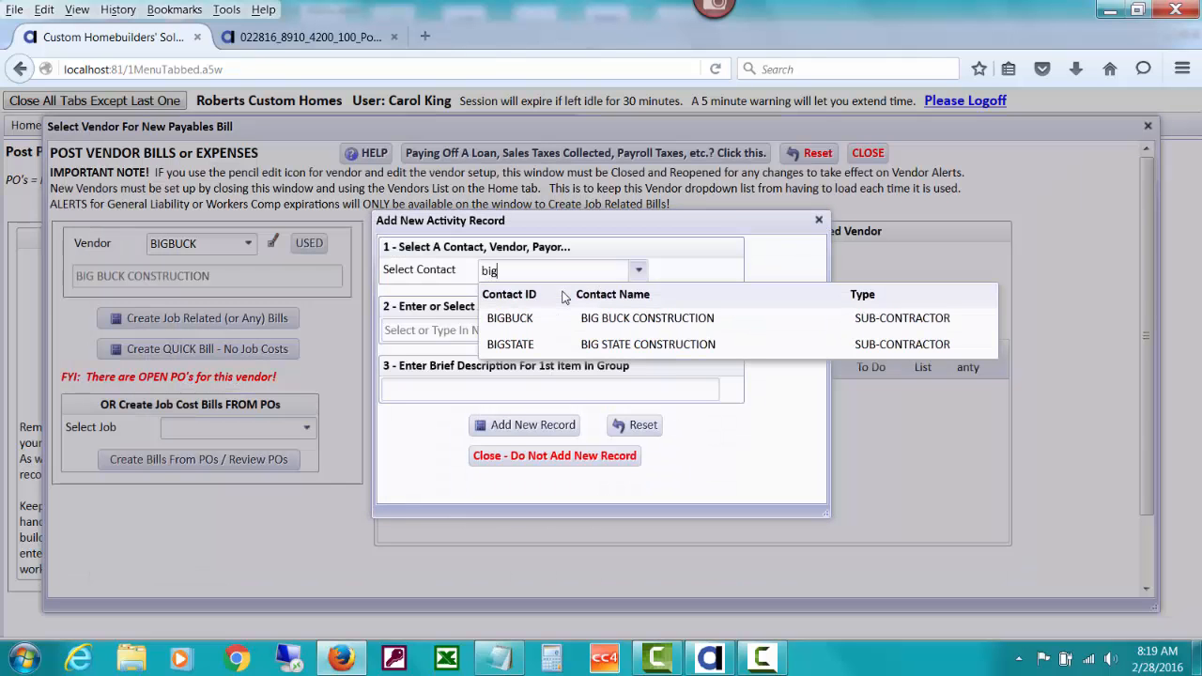
left_click(568, 318)
left_click(526, 327)
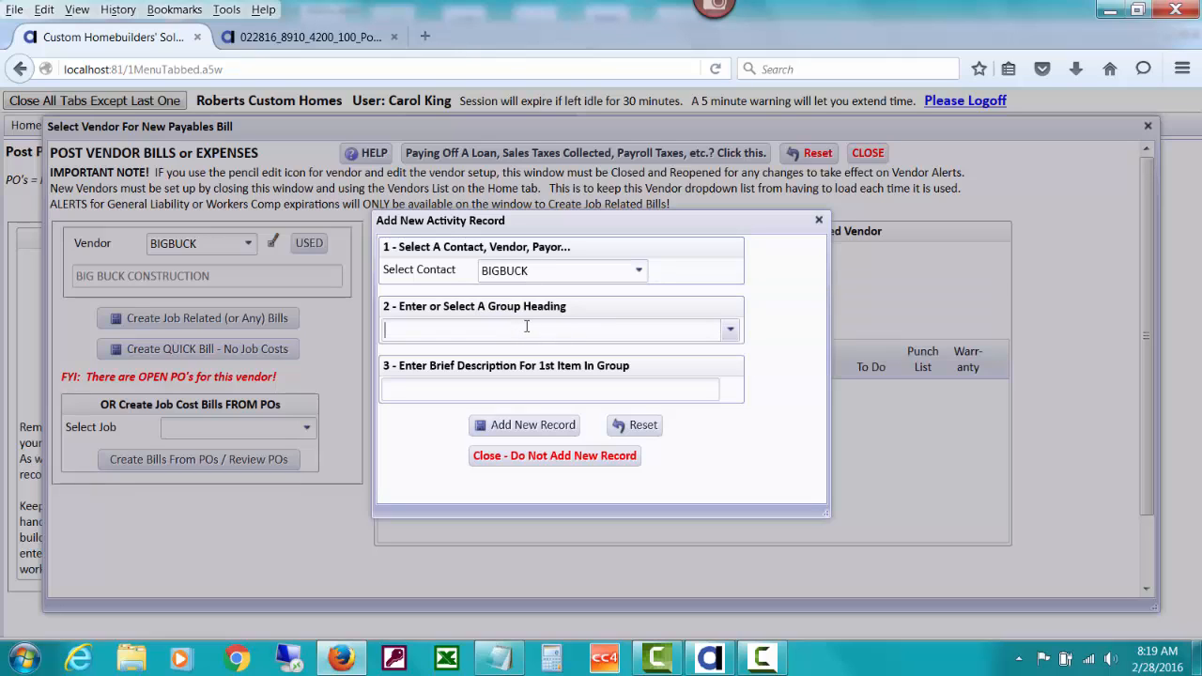
type("Need ")
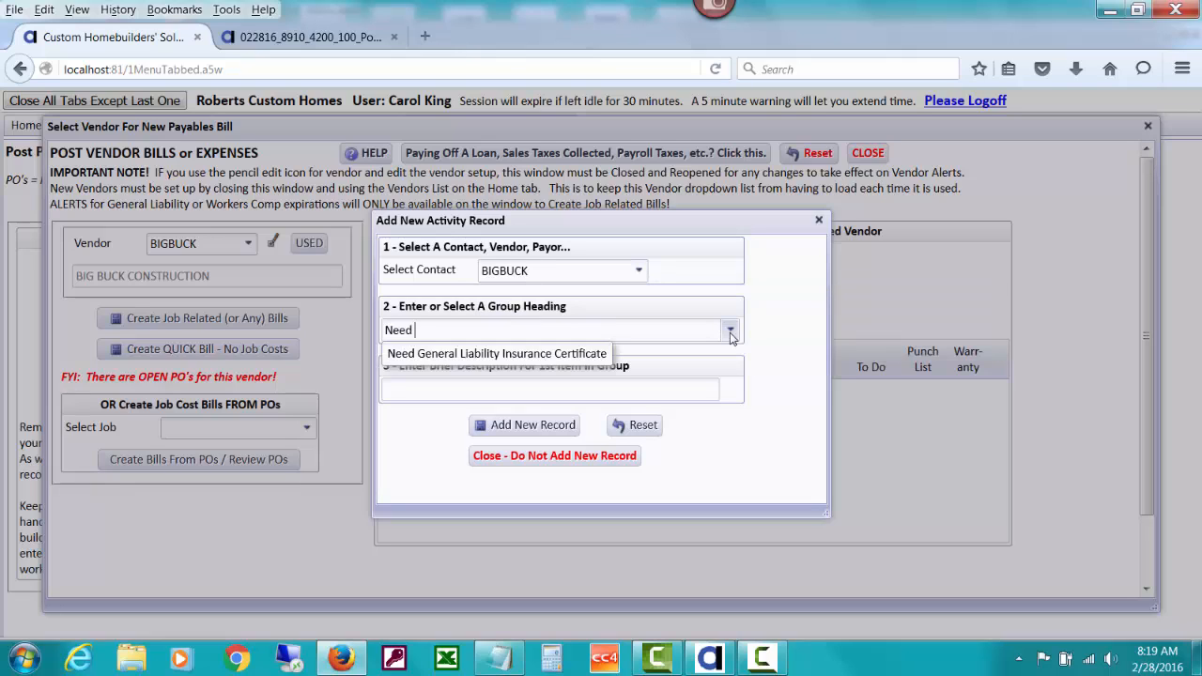
type("Workers Com")
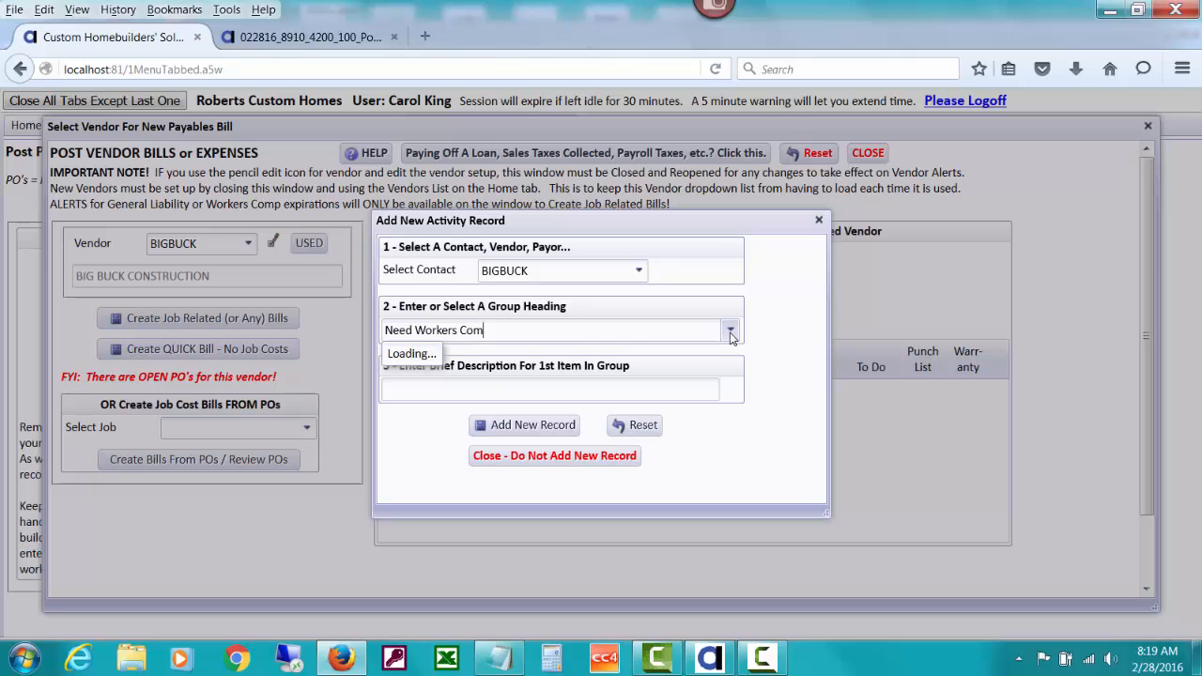
type("p Certificat")
Describe the first item as "Workers Comp expired 1/31/2016", add the record, and refresh the vendor's activity list
left_click(508, 394)
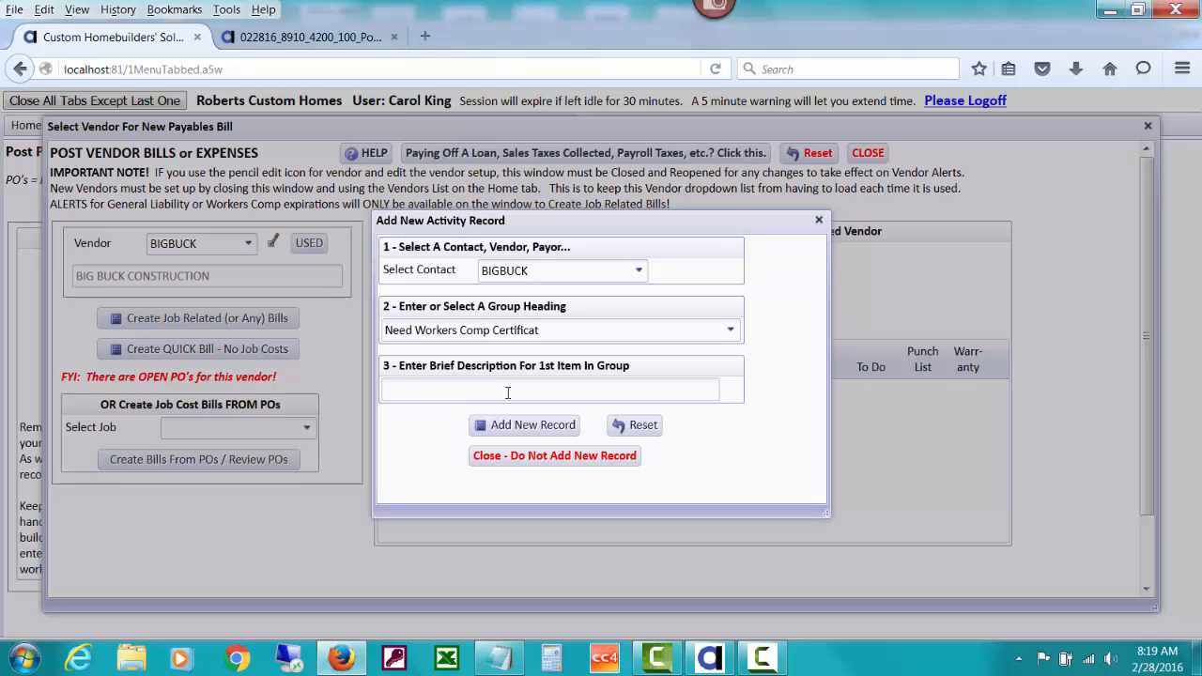
type("Workers Comp expired 1/31/2016")
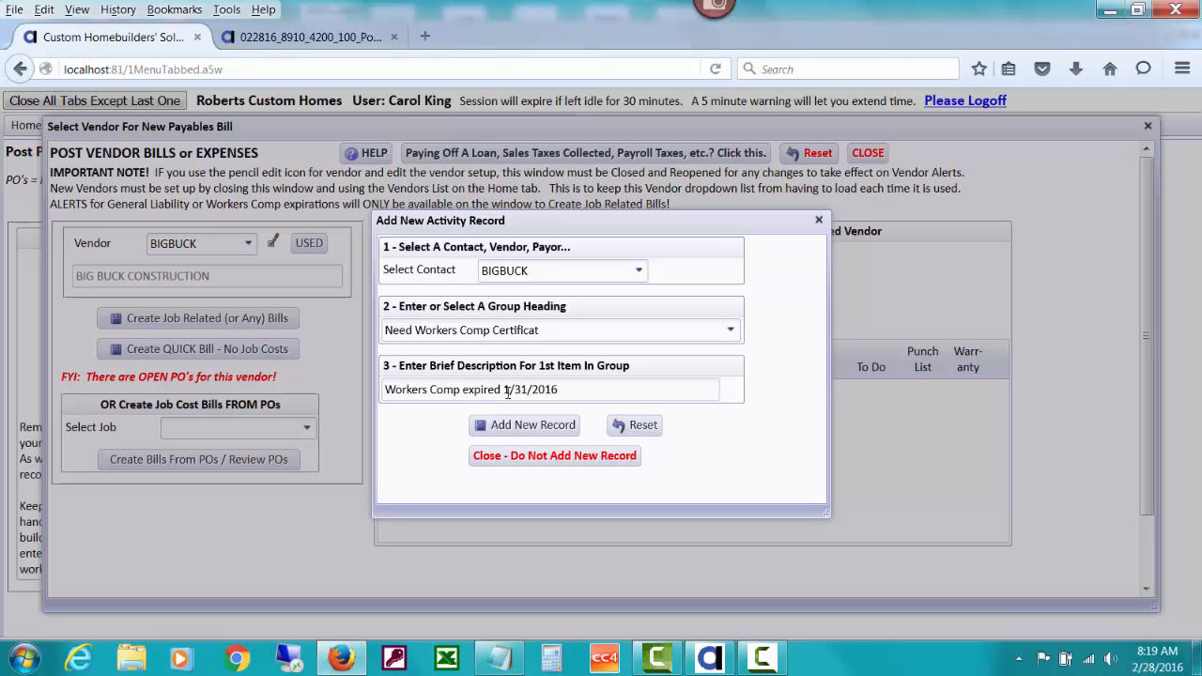
left_click(539, 424)
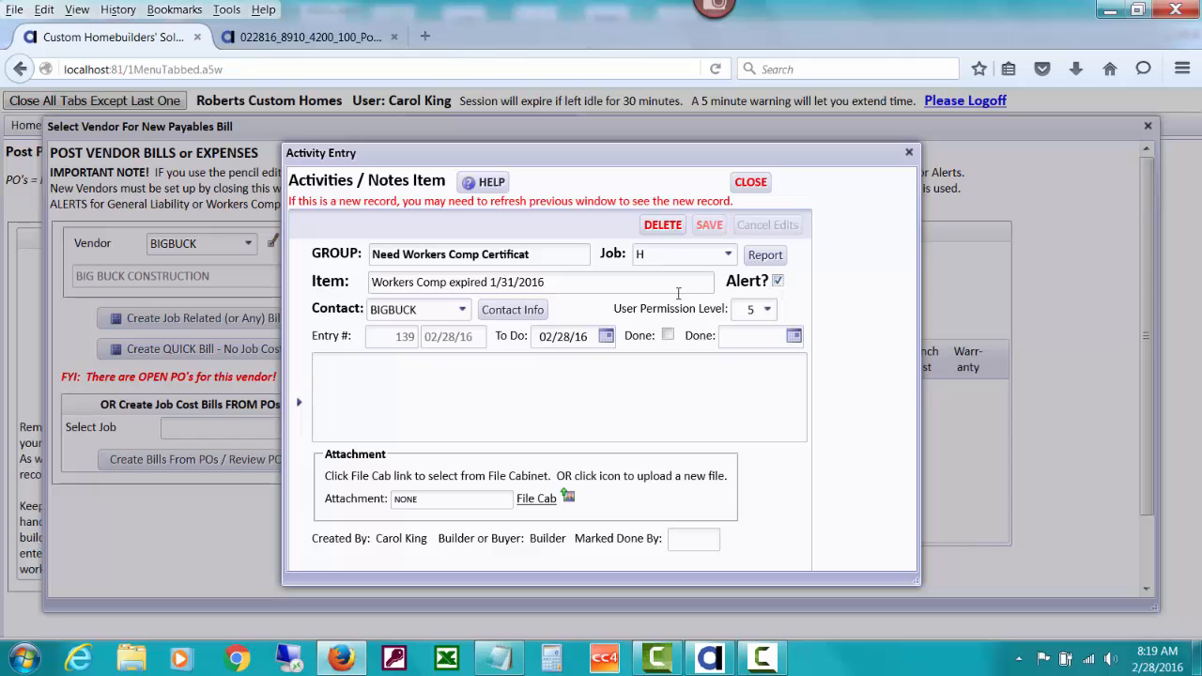
left_click(751, 181)
left_click(608, 297)
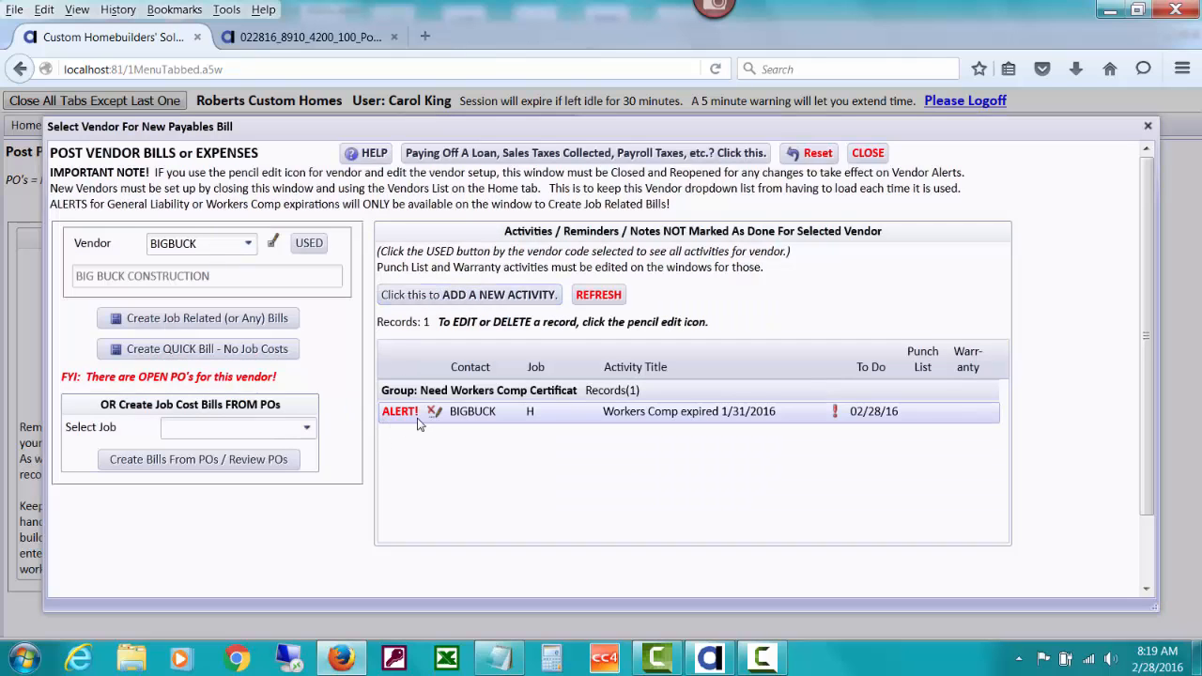
Open a job-related bill and close it unposted, then reopen the vendor bill posting window and reselect BIGBUCK
left_click(277, 325)
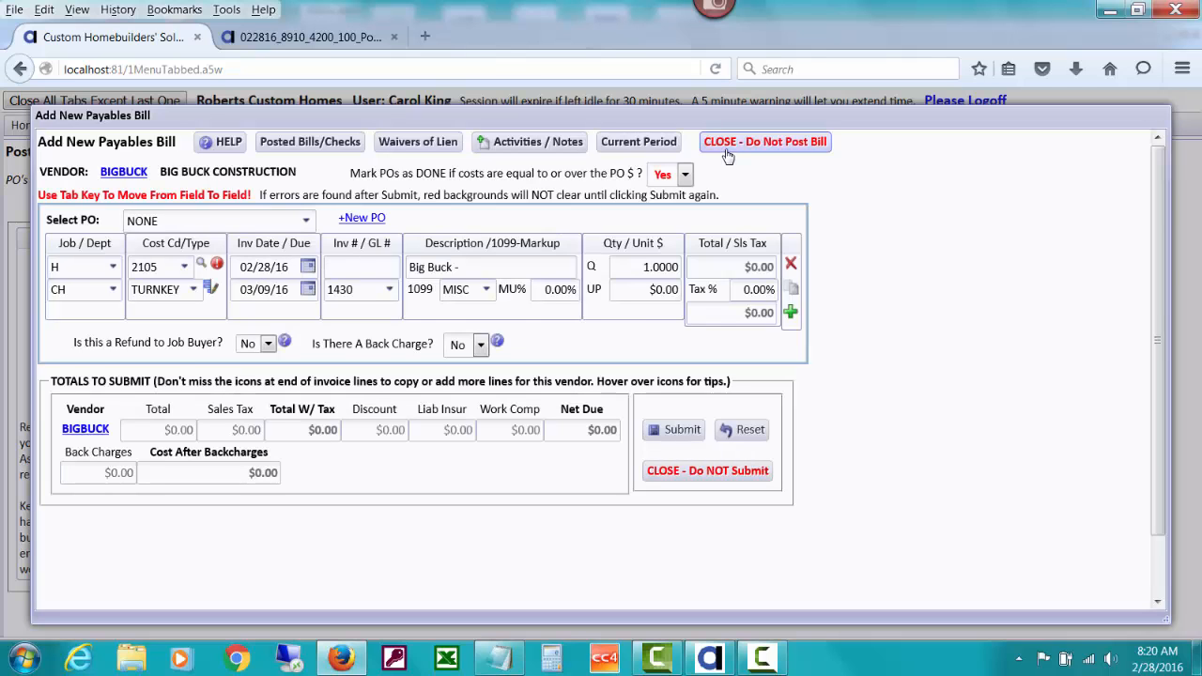
left_click(723, 149)
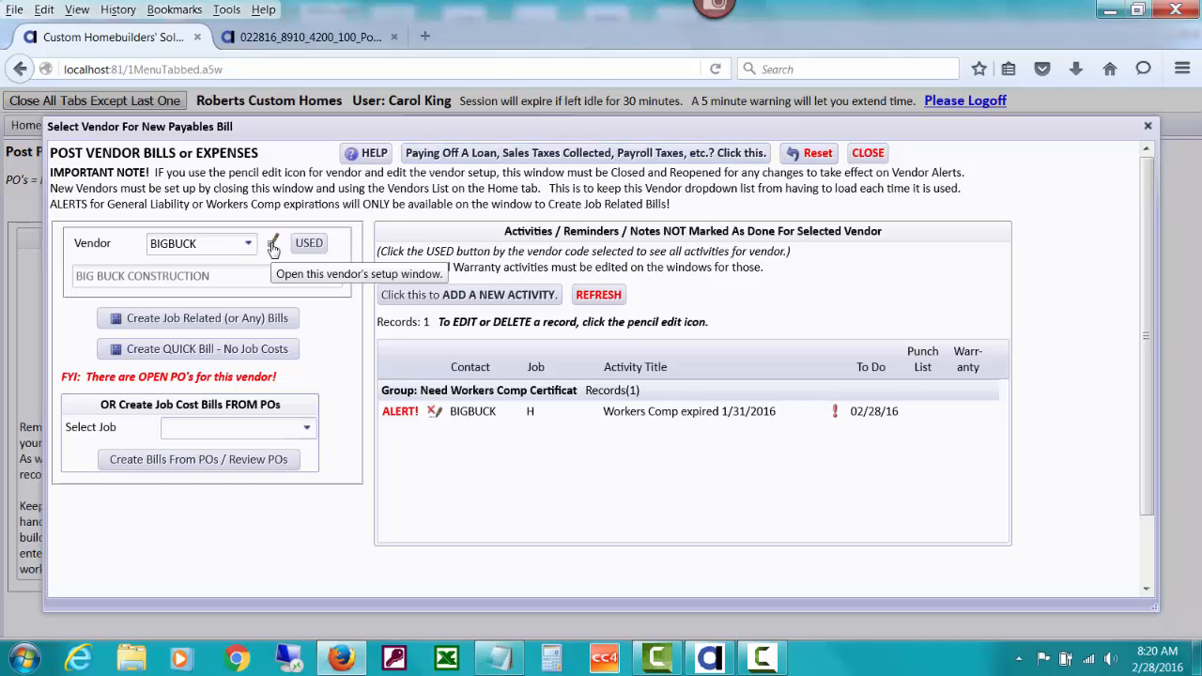
left_click(862, 153)
left_click(231, 295)
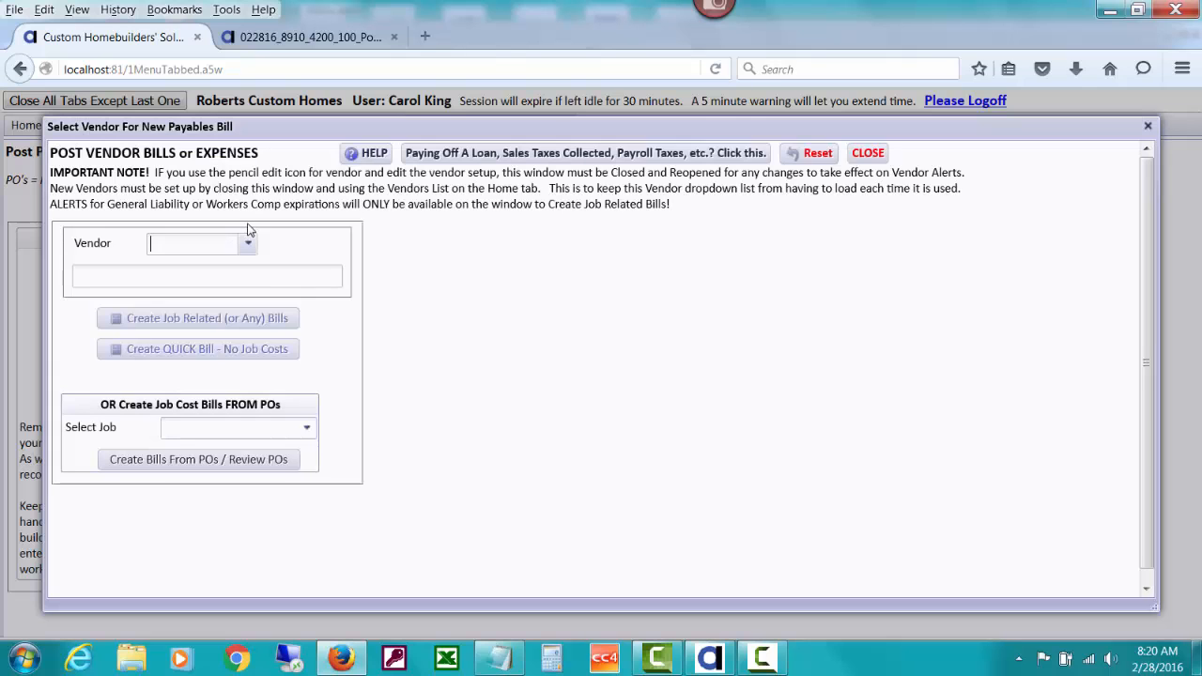
type("big")
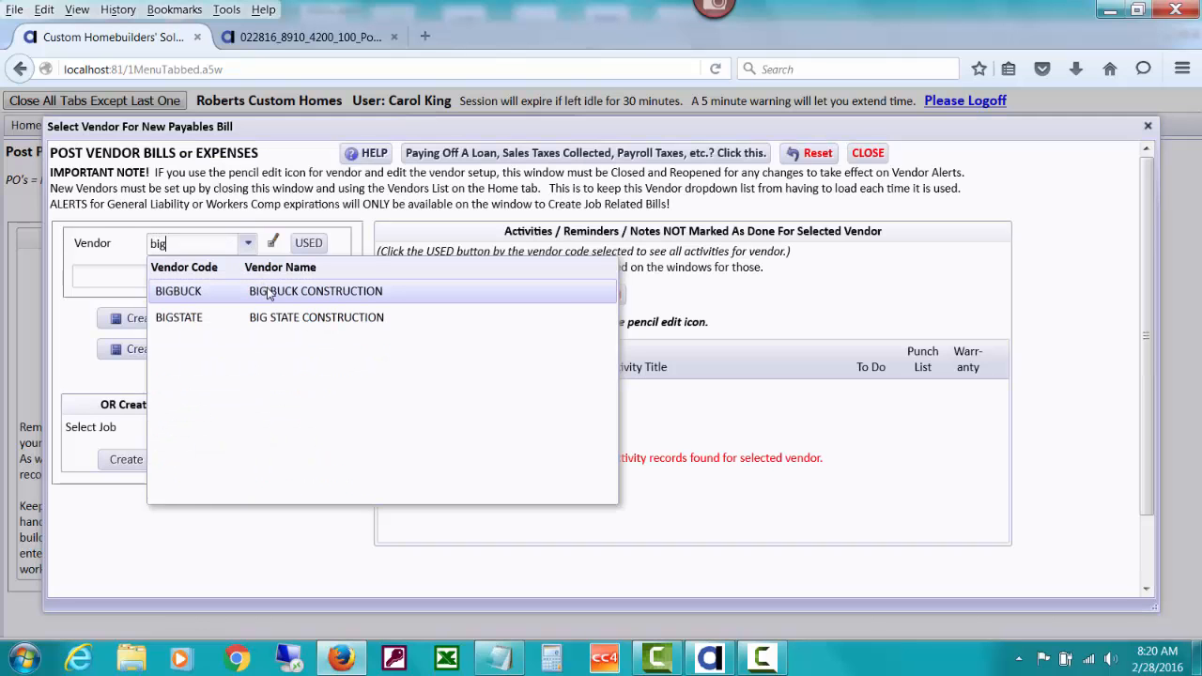
left_click(269, 292)
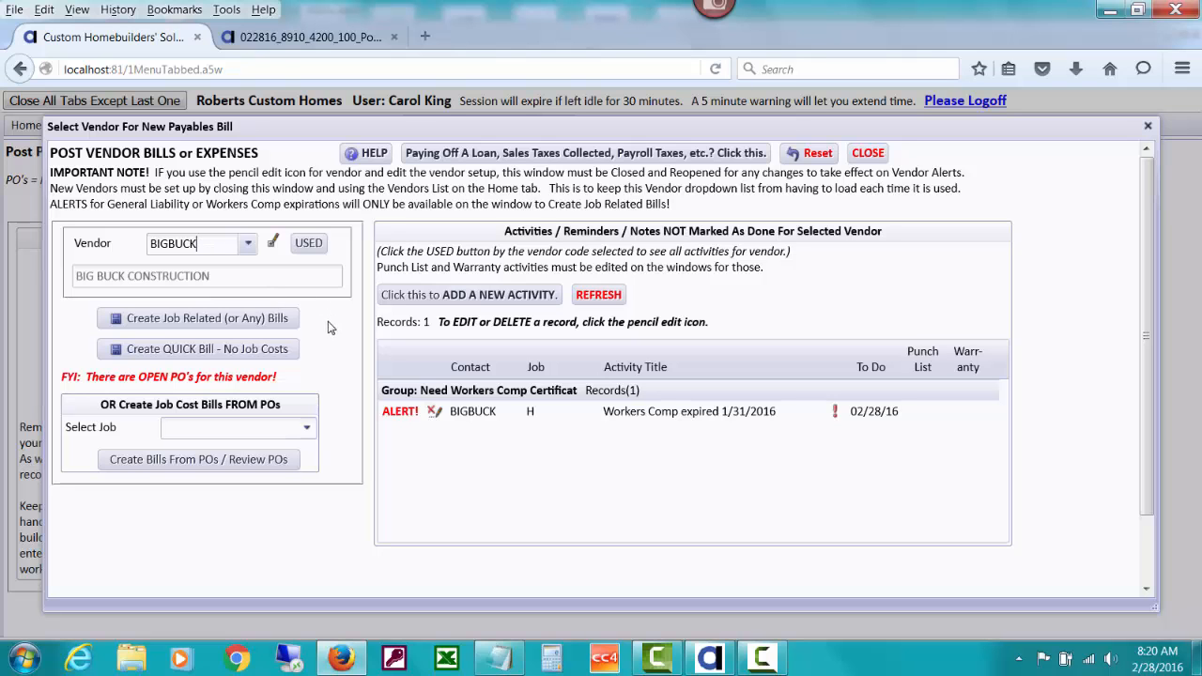
Create a job-related bill for BIGBUCK and choose Yes to deduct the expired Workers Comp in the vendor alerts
left_click(285, 326)
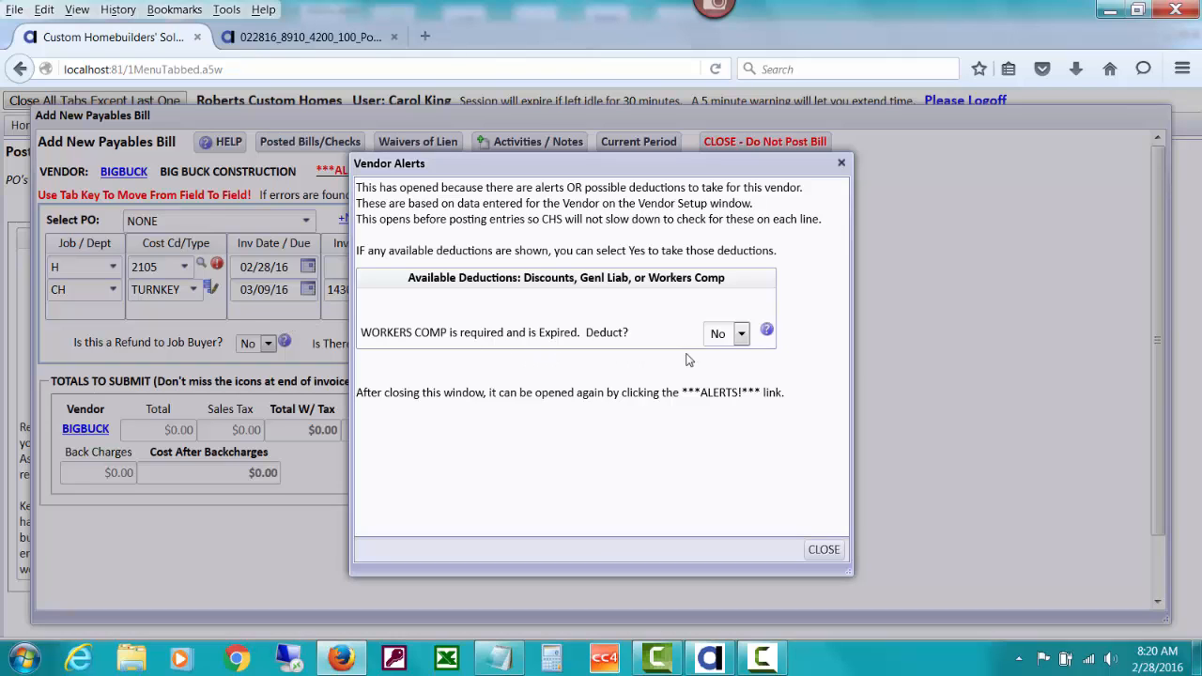
left_click_drag(693, 169, 569, 172)
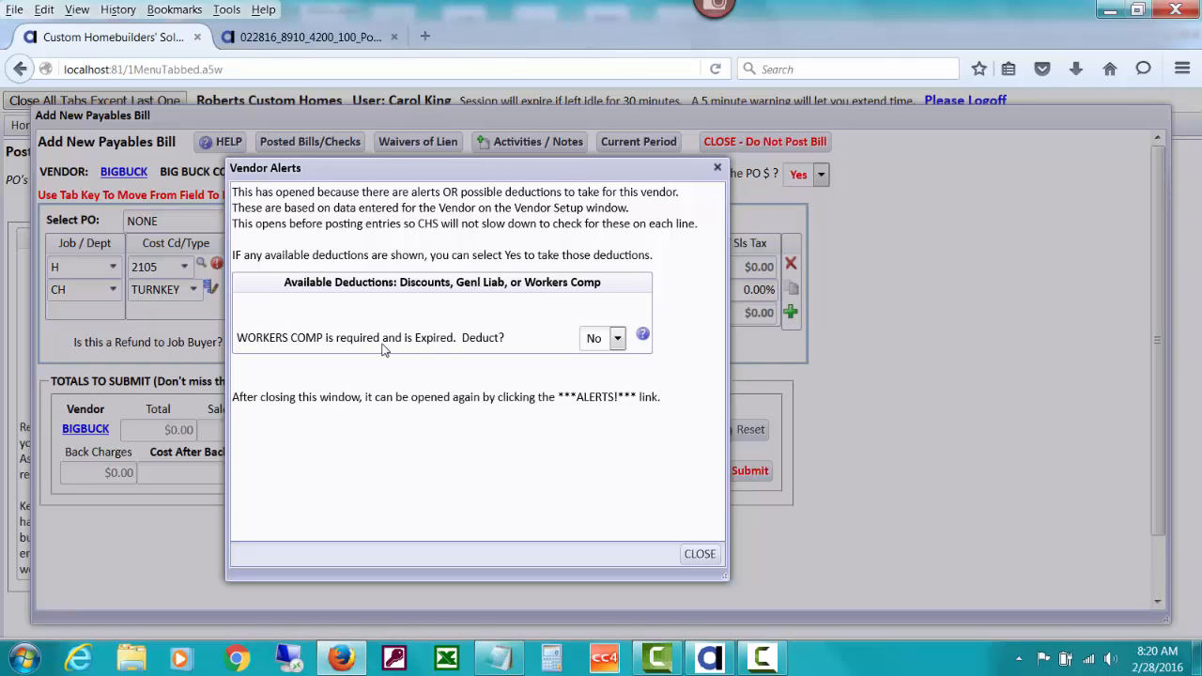
left_click(617, 341)
left_click(593, 360)
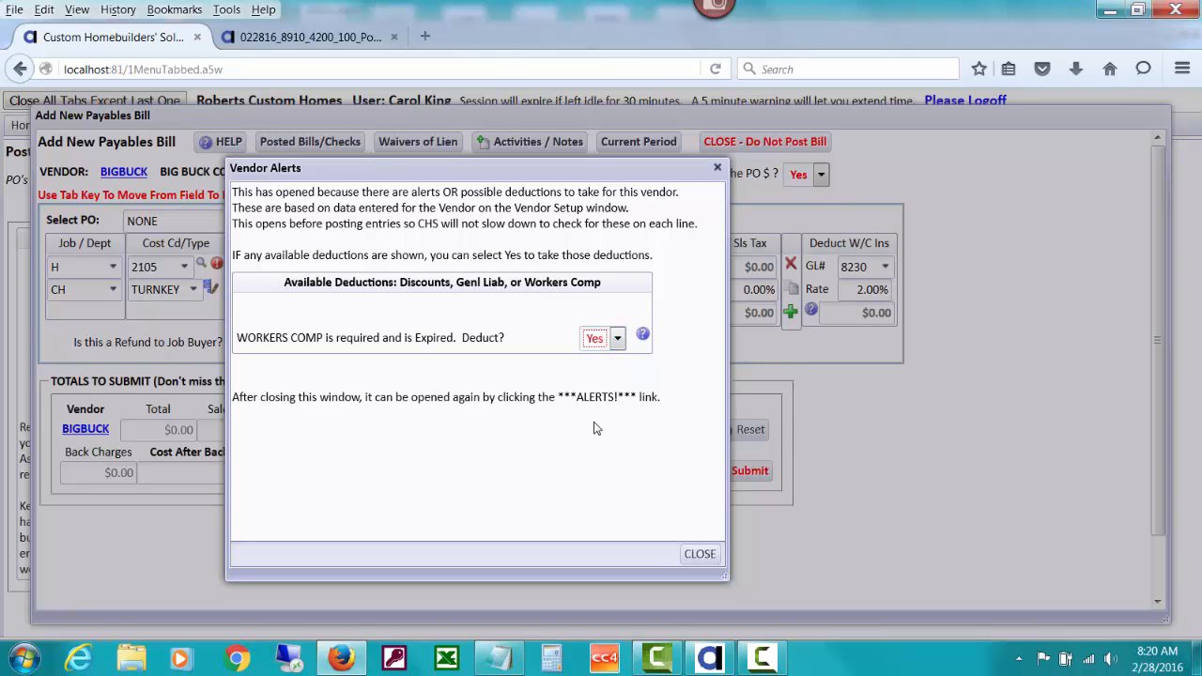
left_click(701, 554)
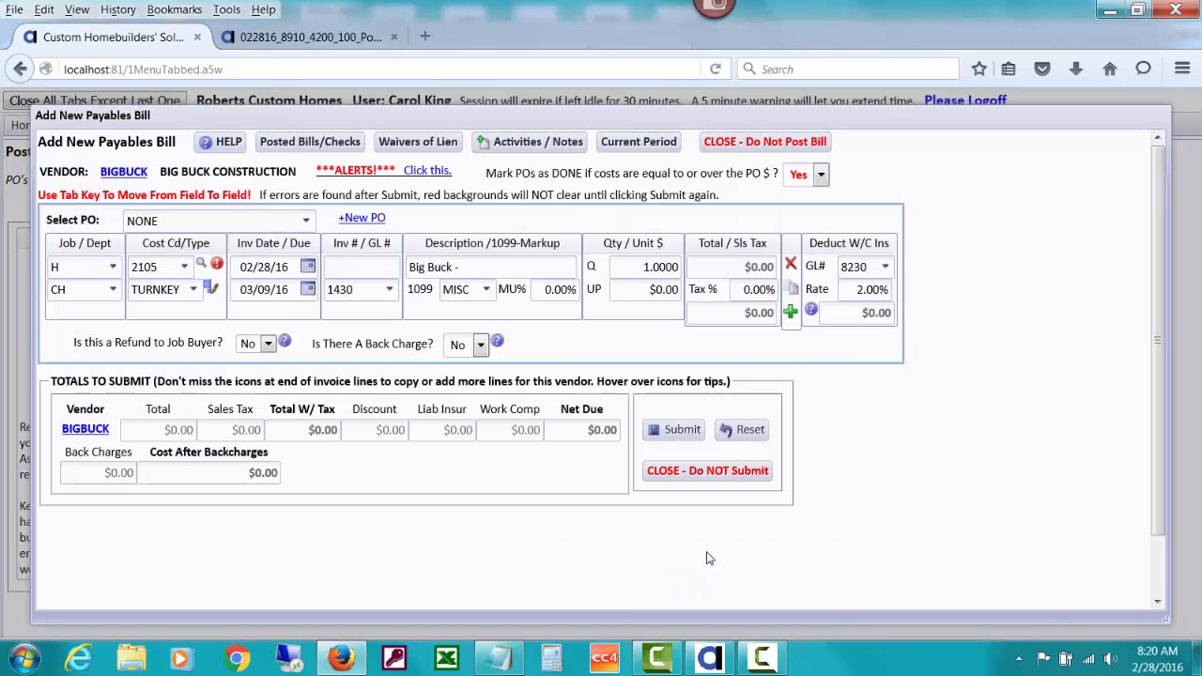
left_click(306, 221)
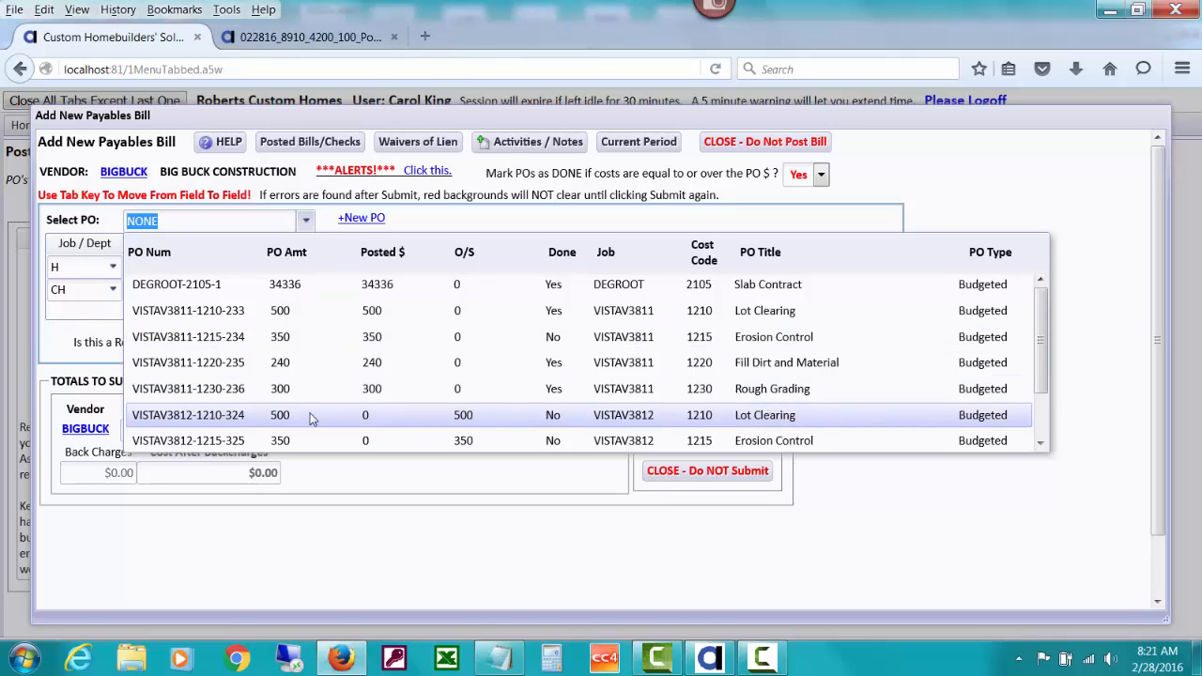
left_click(465, 419)
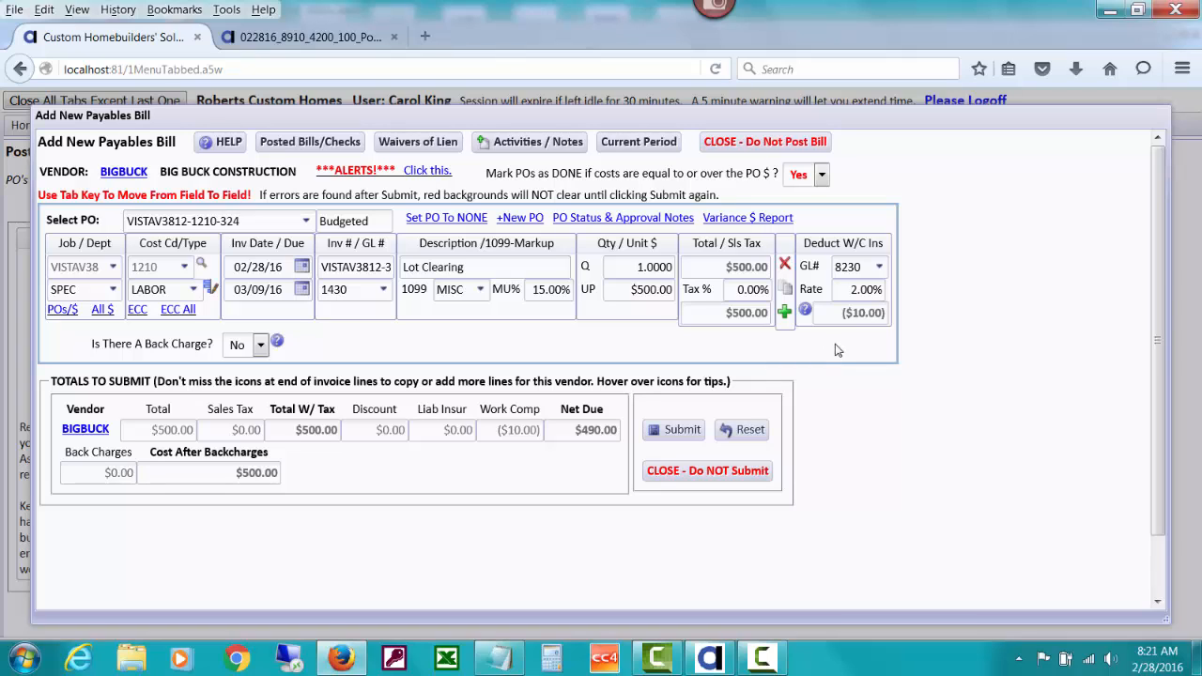
left_click(878, 268)
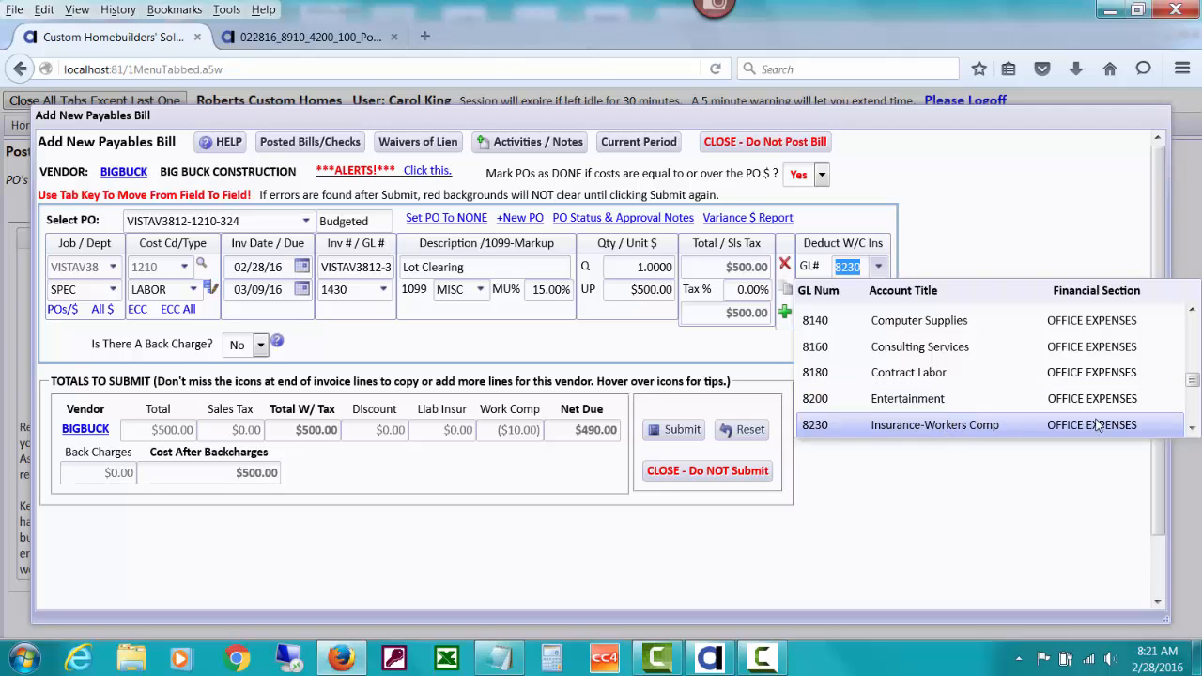
left_click(1191, 431)
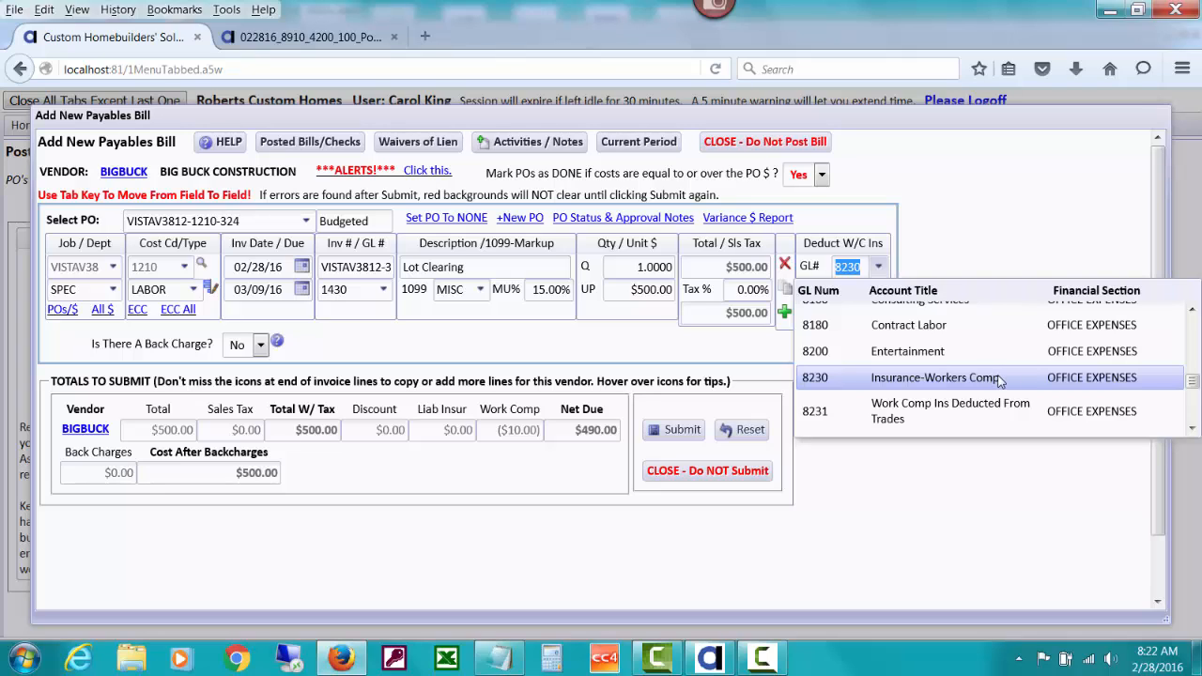
left_click(894, 423)
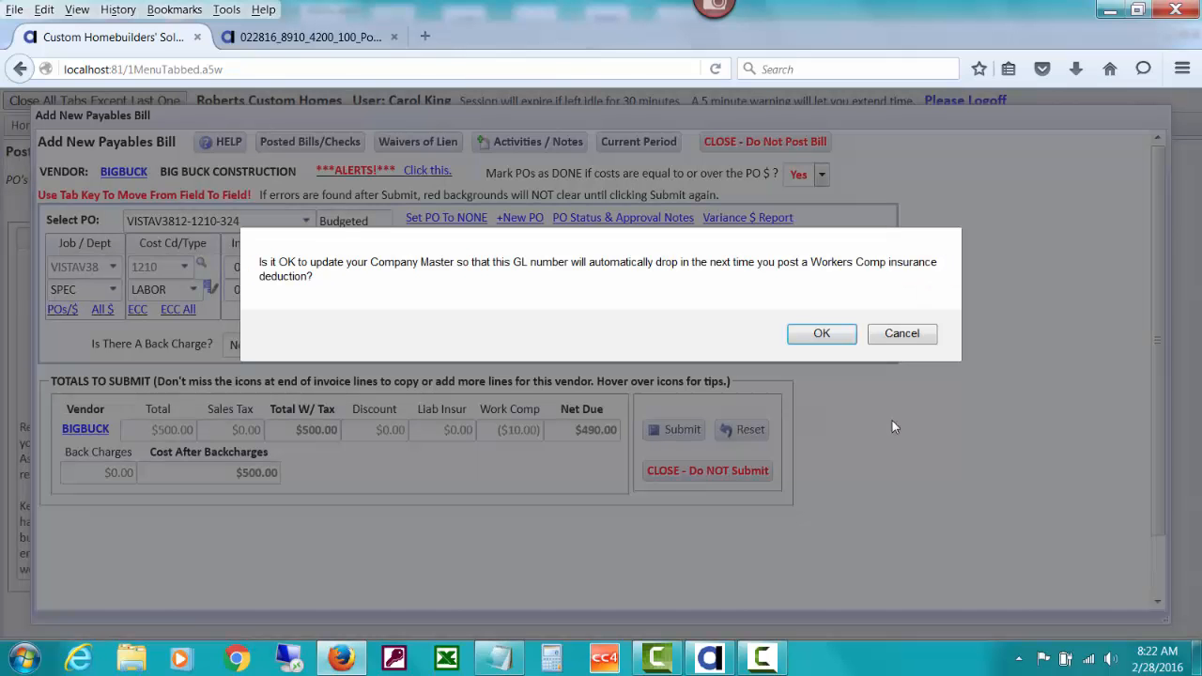
left_click(821, 334)
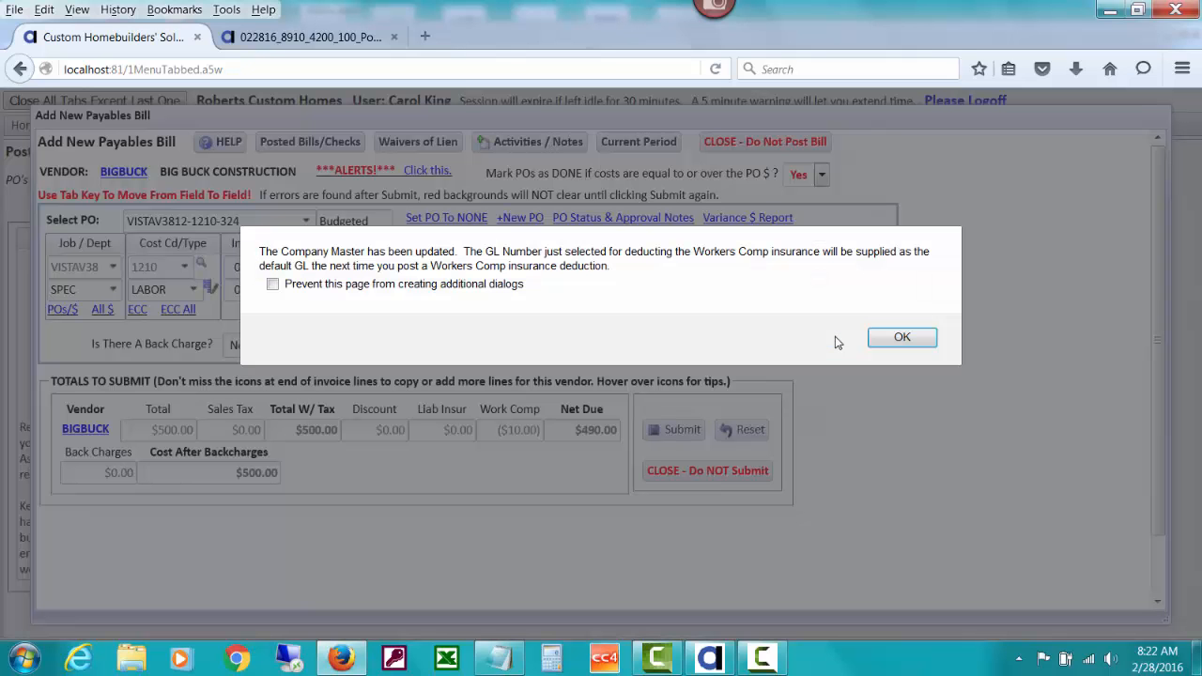
left_click(899, 338)
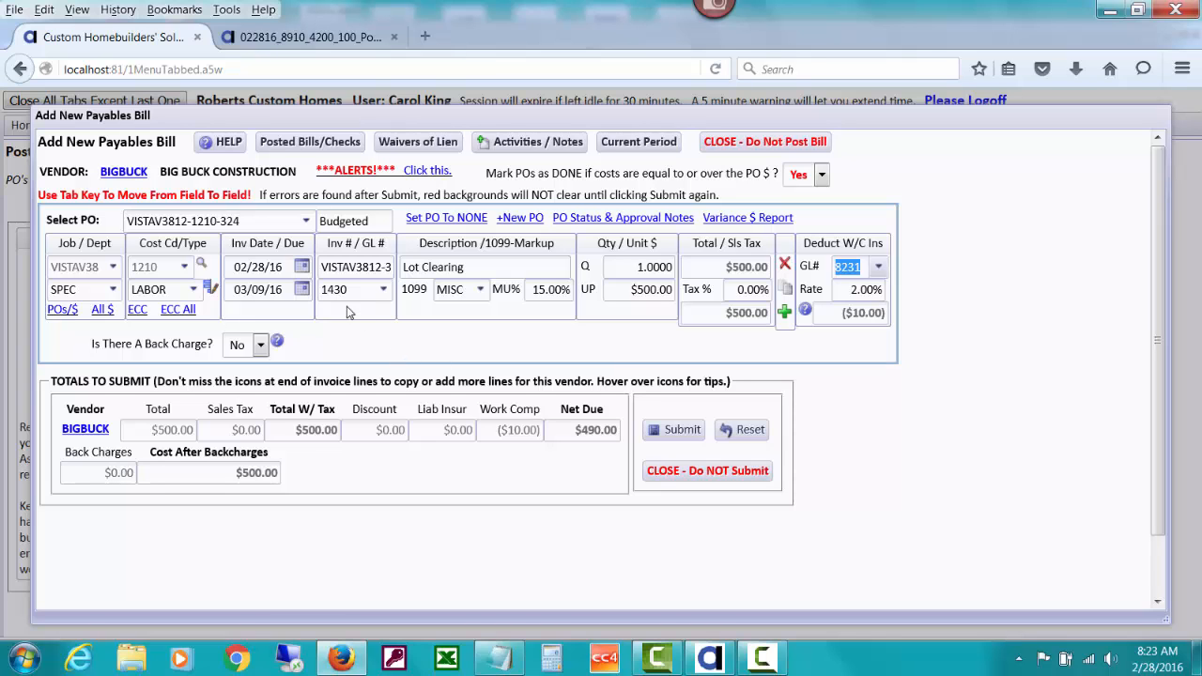
Review the help on deducting Workers Comp insurance, then submit the bill and choose to post a payment or print a check
left_click(805, 312)
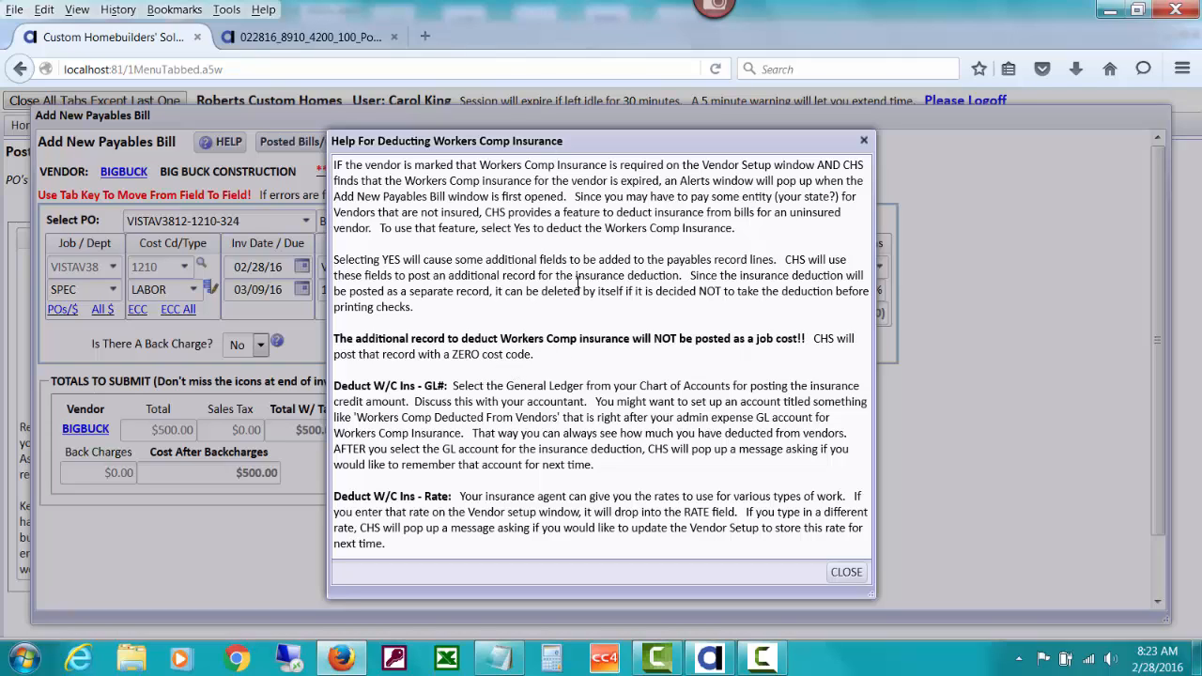
left_click(843, 573)
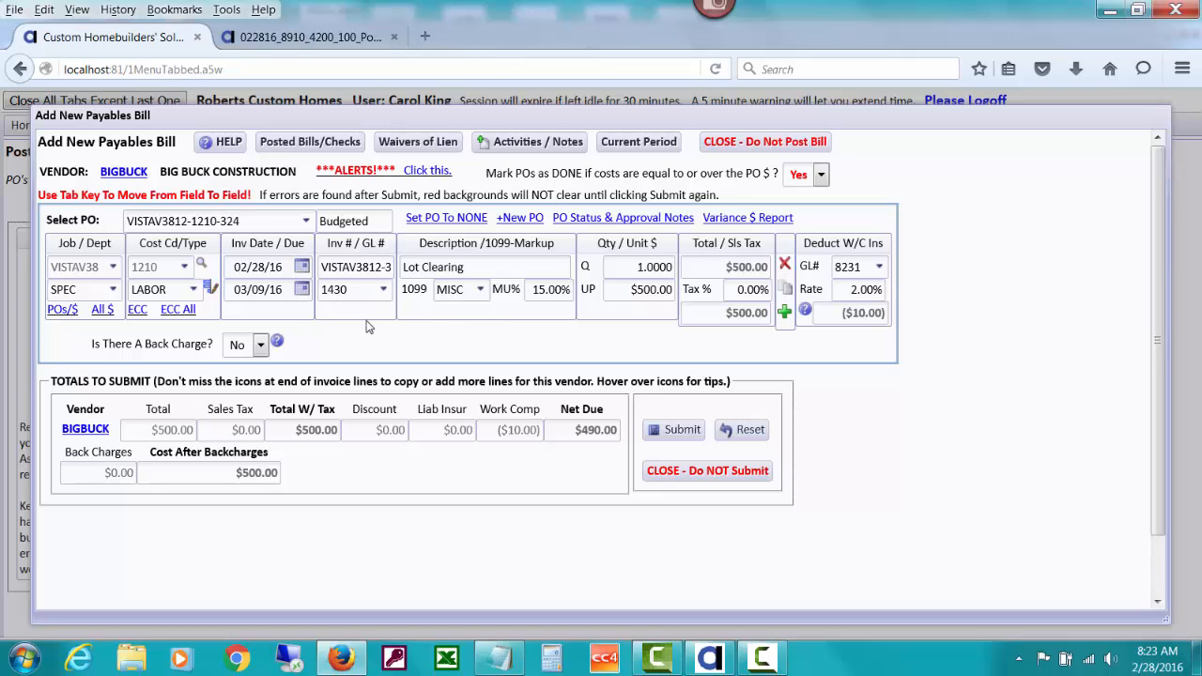
left_click(679, 430)
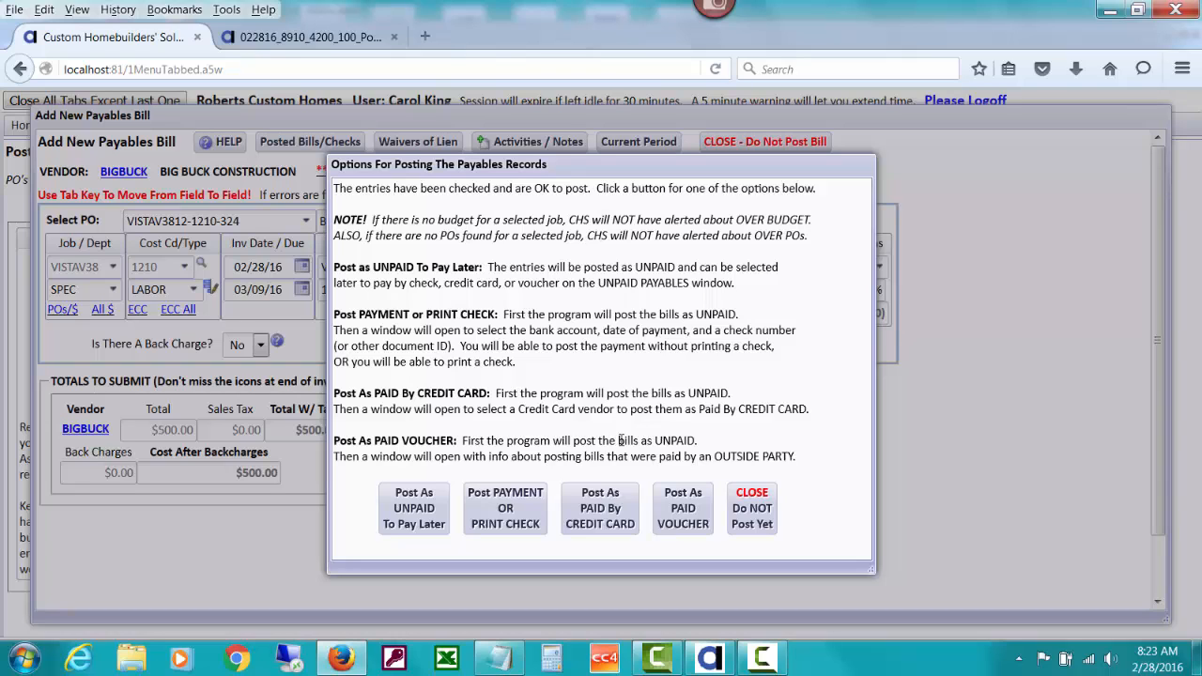
left_click(507, 508)
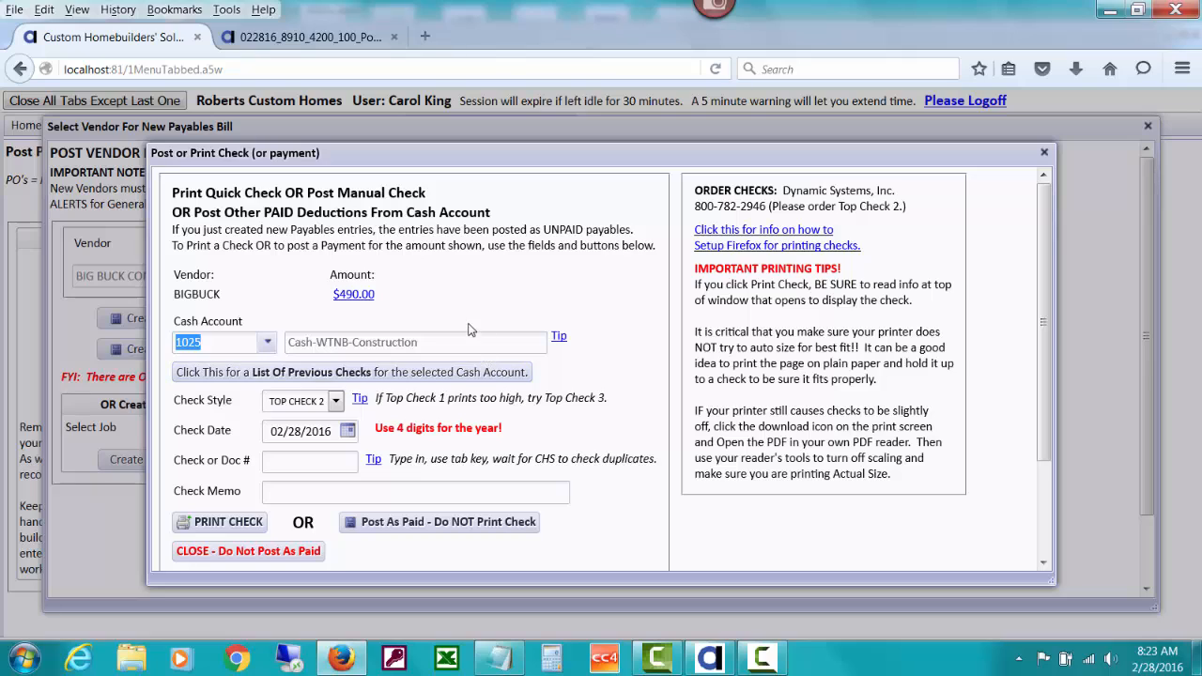
Review the transactions in the posted payables batch and the list of previous checks for cash account 1025
left_click(364, 298)
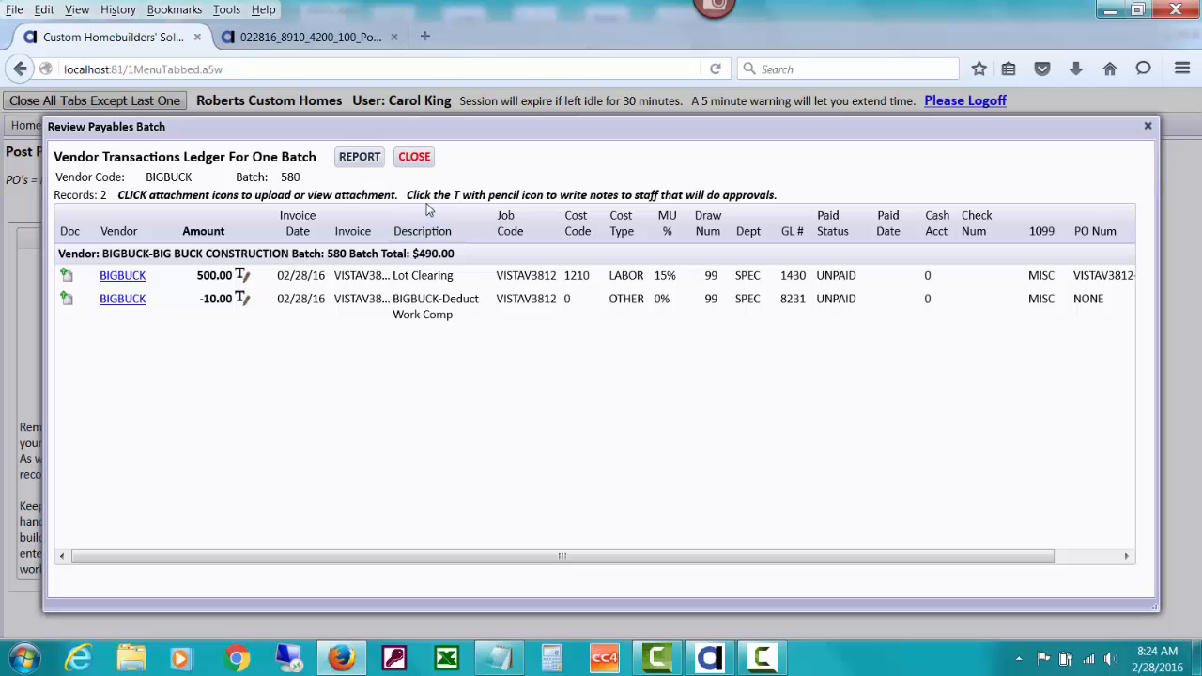
left_click(414, 157)
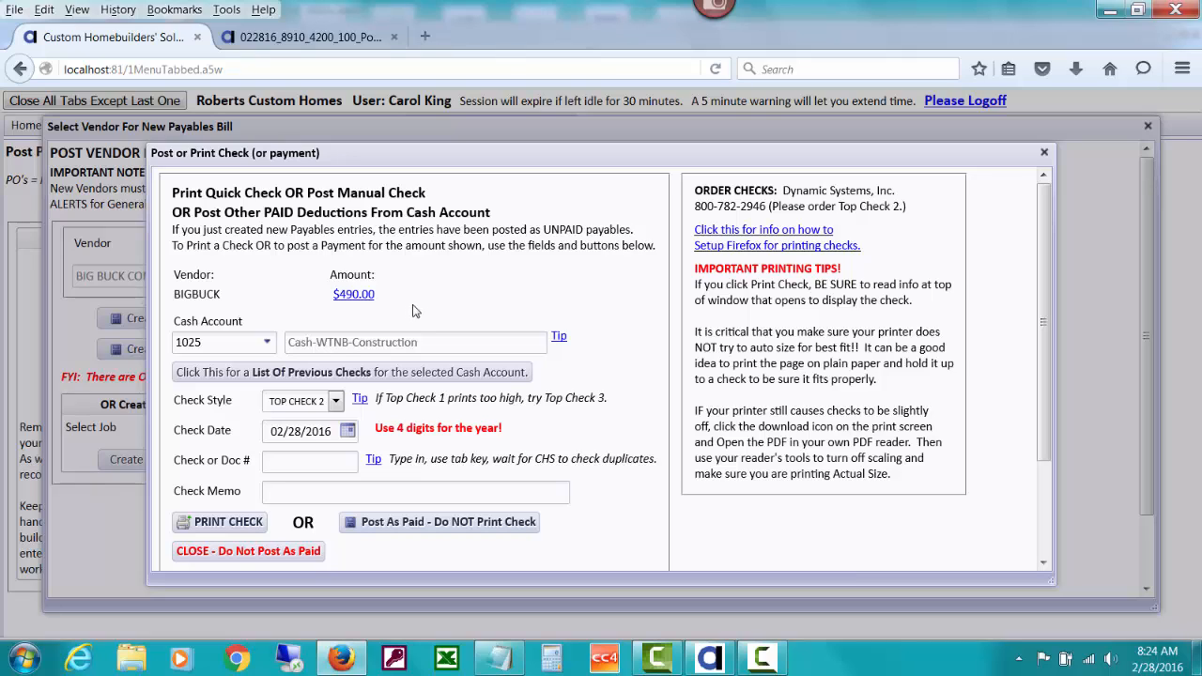
left_click(350, 379)
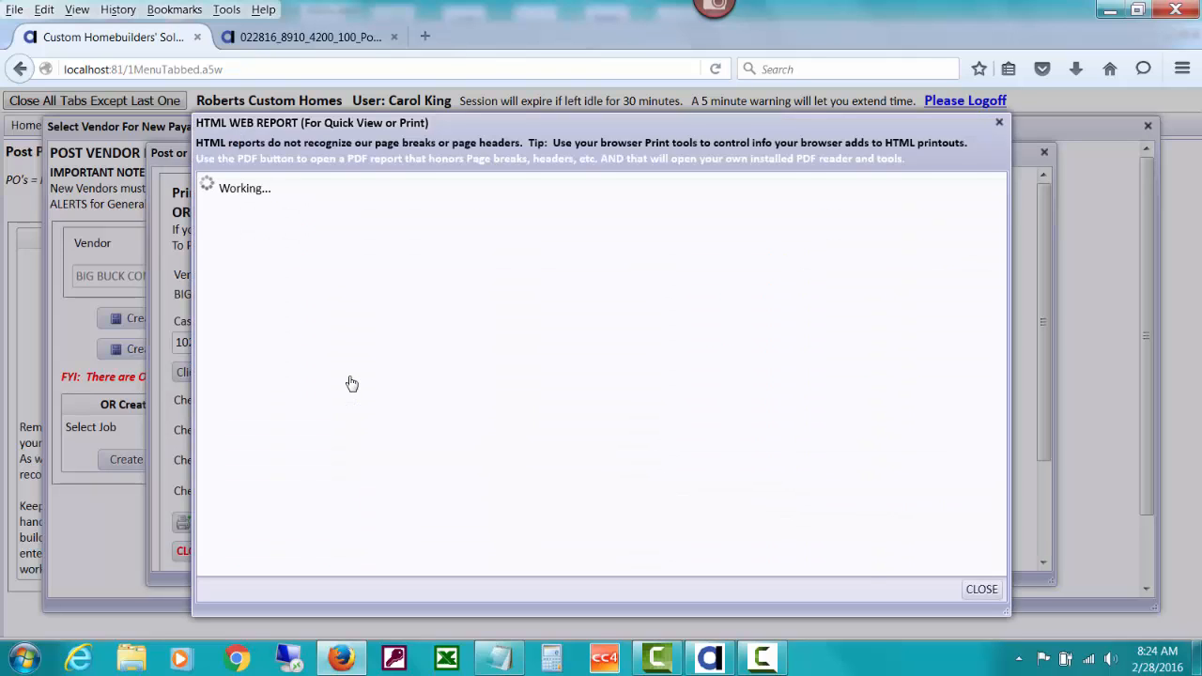
left_click(981, 589)
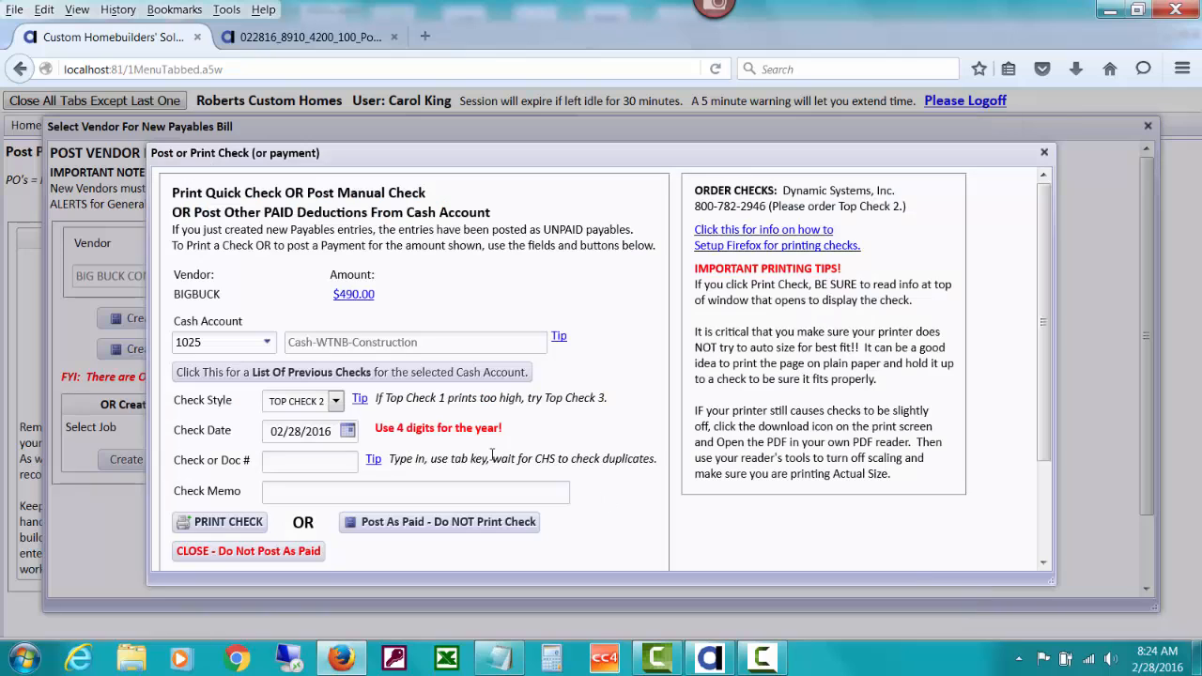
Enter 3041 as the check or document number and post the bill as paid without printing a check
left_click(327, 458)
type("3041")
key("Tab")
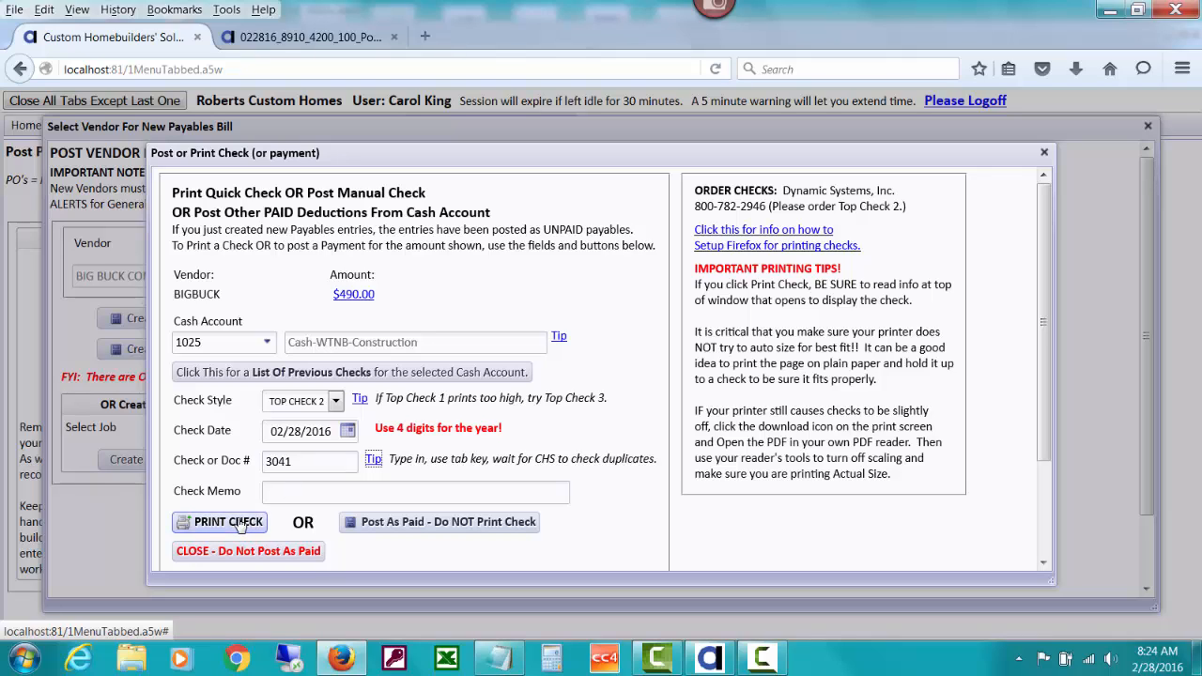
left_click(447, 524)
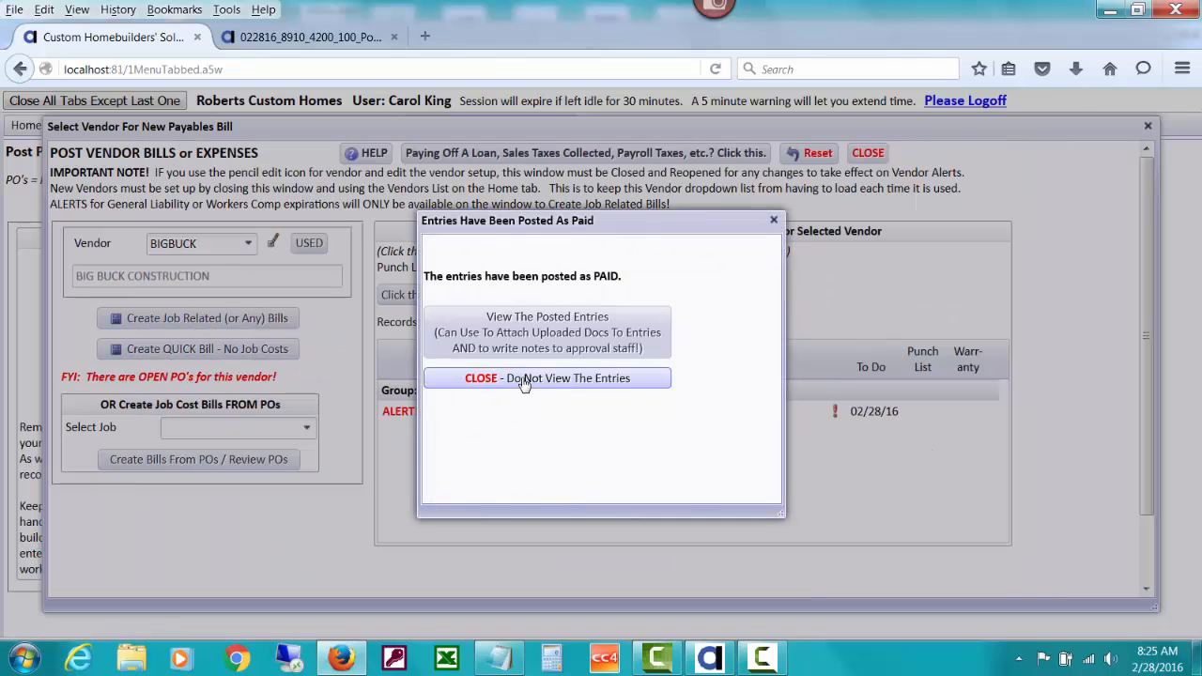
Dismiss the posted-as-paid notice without viewing the entries, close the vendor bill window, and return to the Accounting Ledgers Menu
left_click(524, 379)
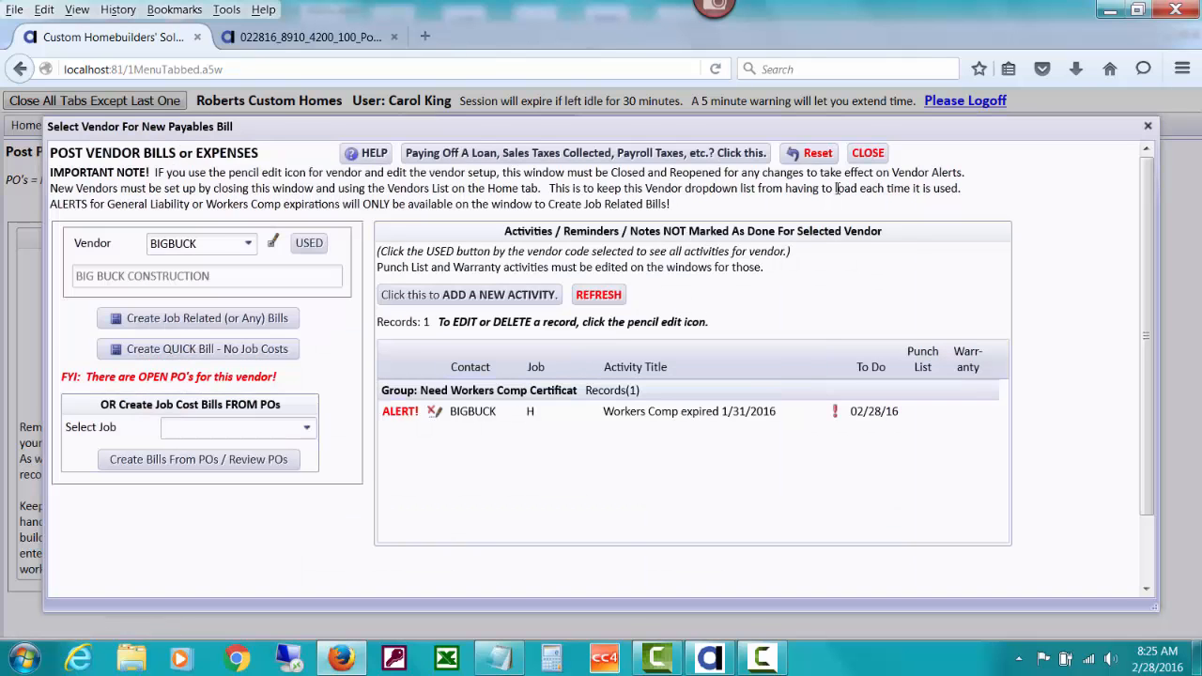
left_click(861, 156)
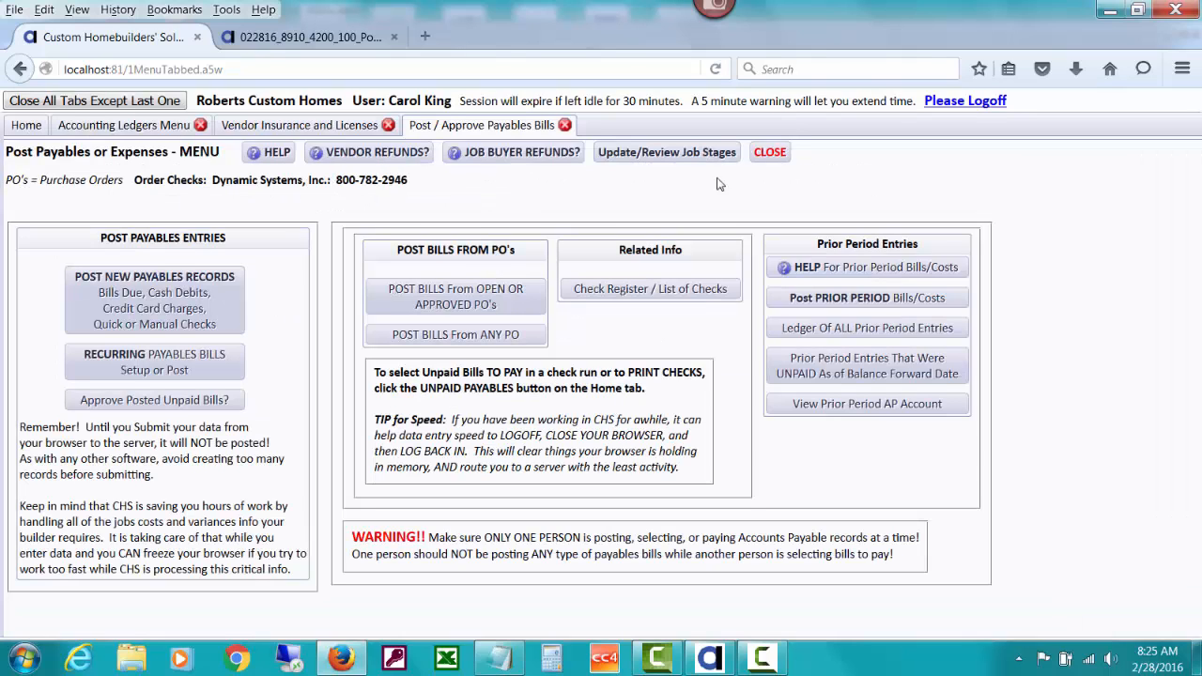
left_click(137, 128)
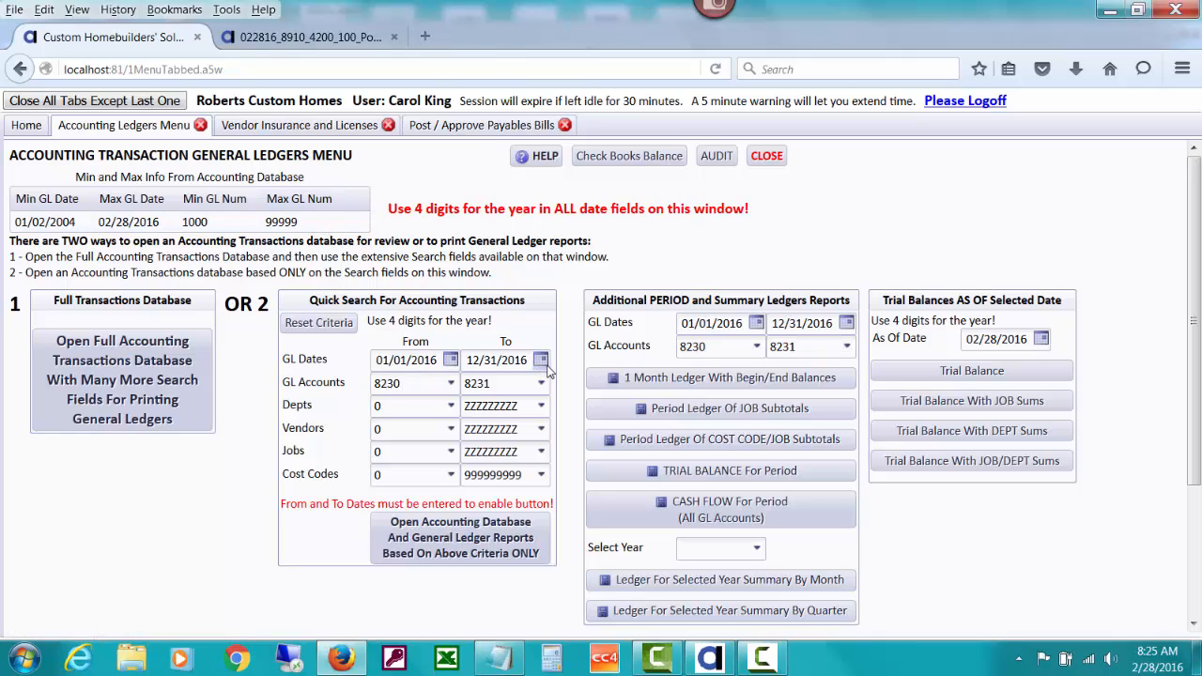
Review the accounting transactions for GL accounts 8230 to 8231 dated 01/01/2016 to 12/31/2016 using the quick search, then close the results
left_click(376, 383)
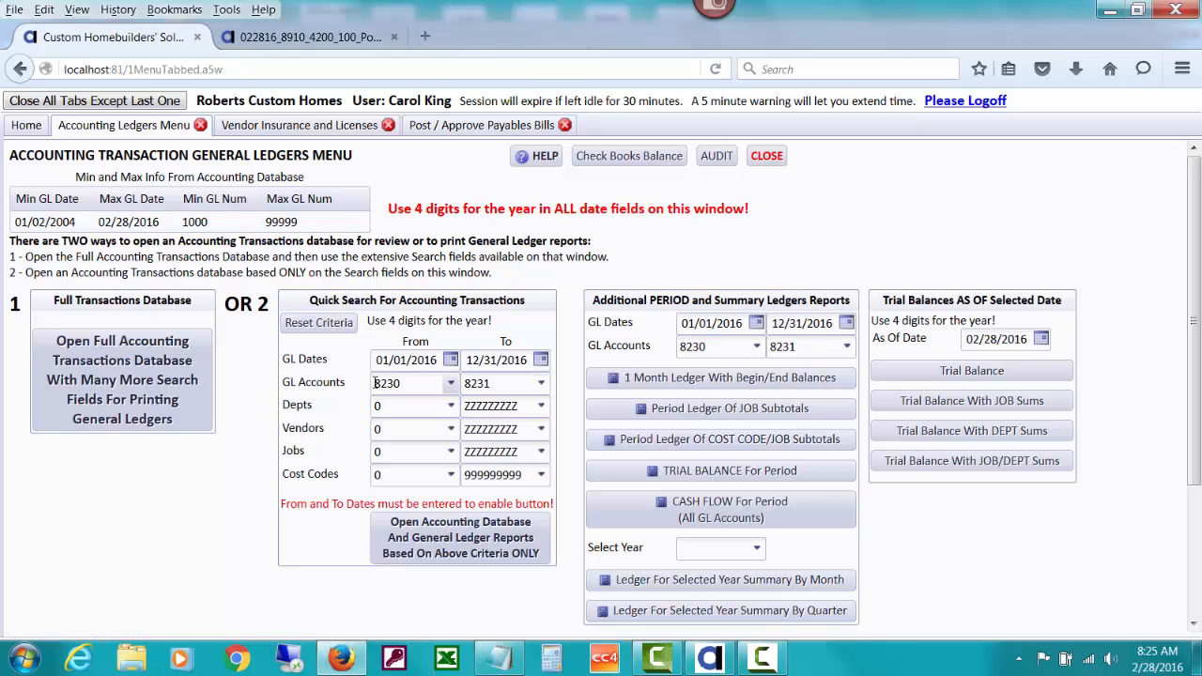
left_click(452, 385)
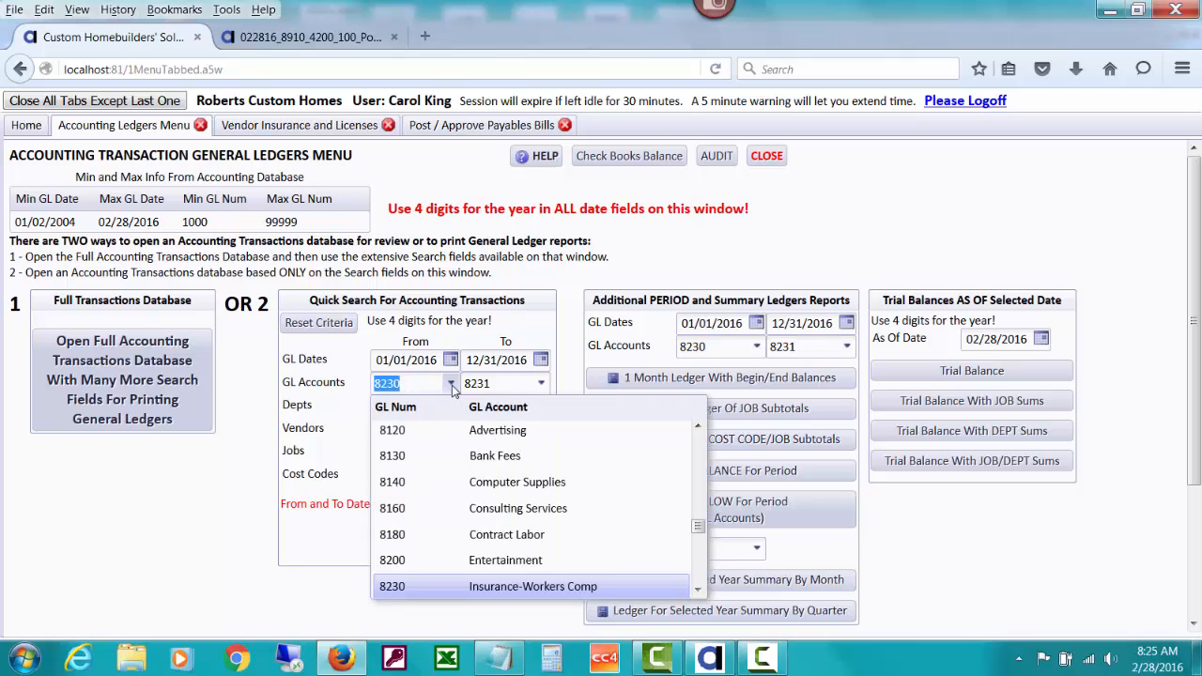
left_click(542, 387)
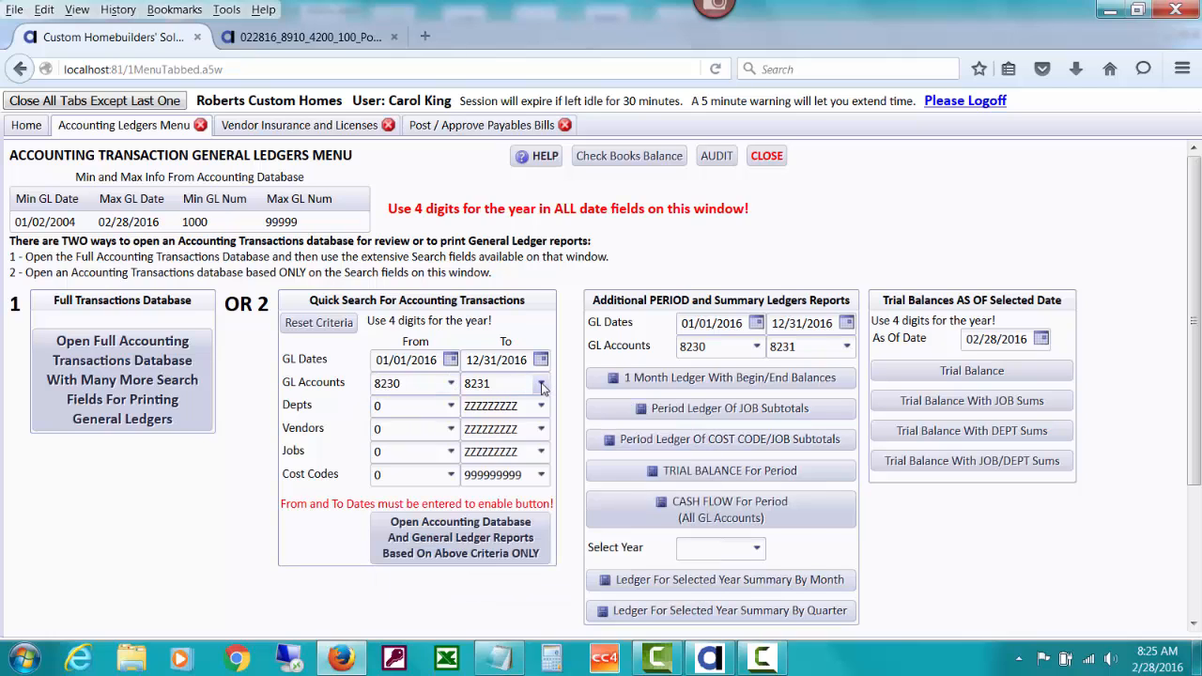
left_click(542, 387)
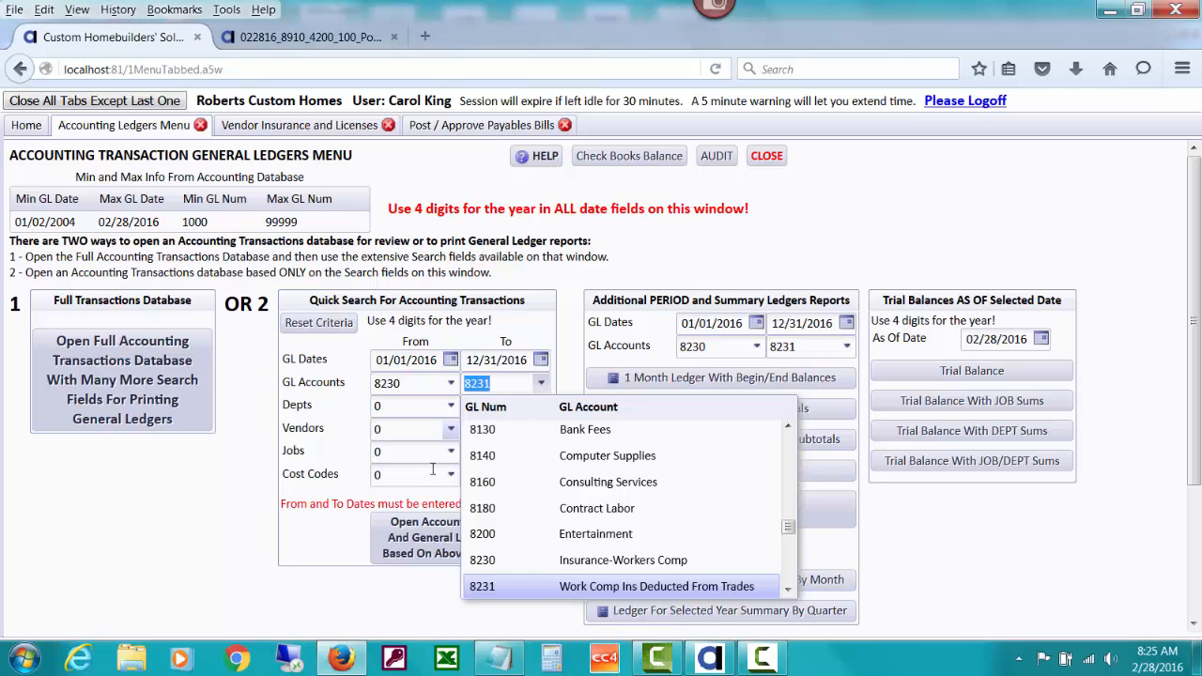
left_click(399, 552)
left_click(399, 552)
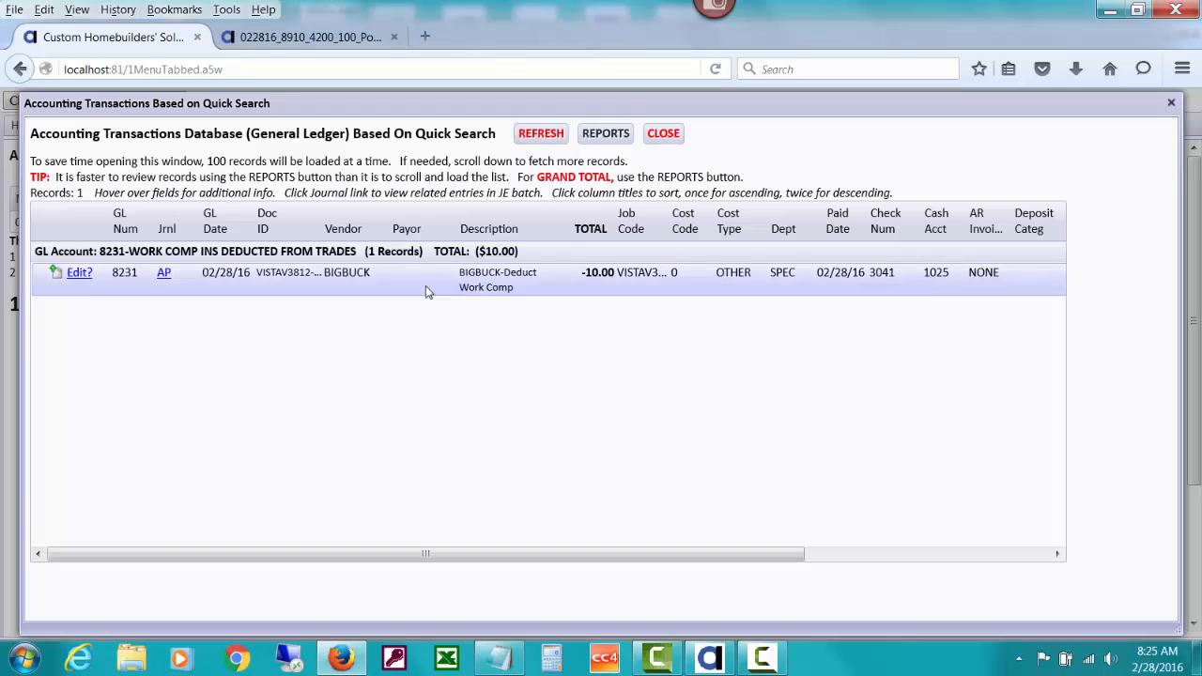
left_click(664, 134)
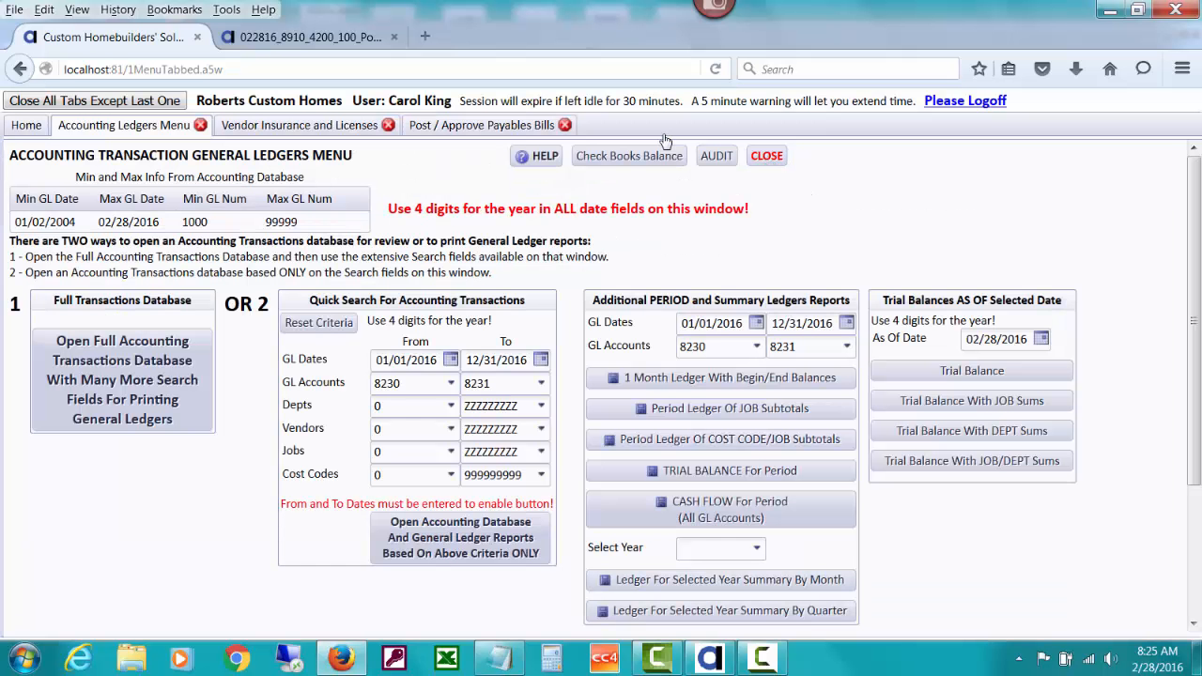
Open the Workers Comp Audit for paid dates 01/01/2016 to 12/31/2016 and review the paid bills listed for each vendor
left_click(333, 136)
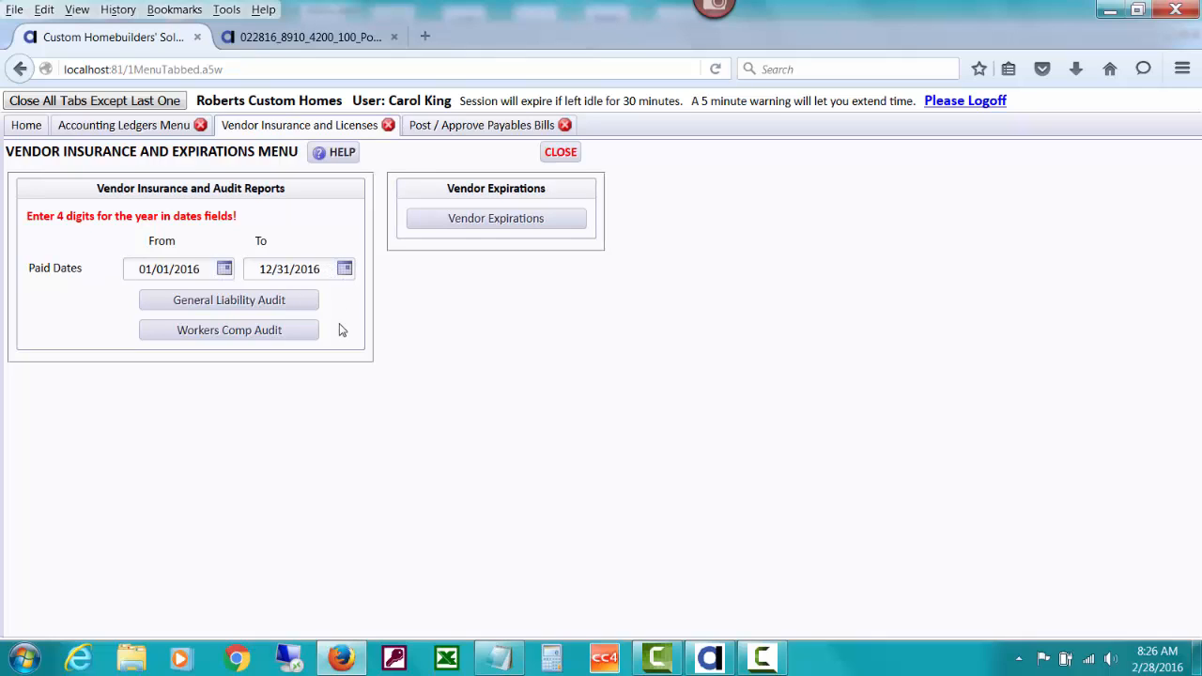
left_click(220, 331)
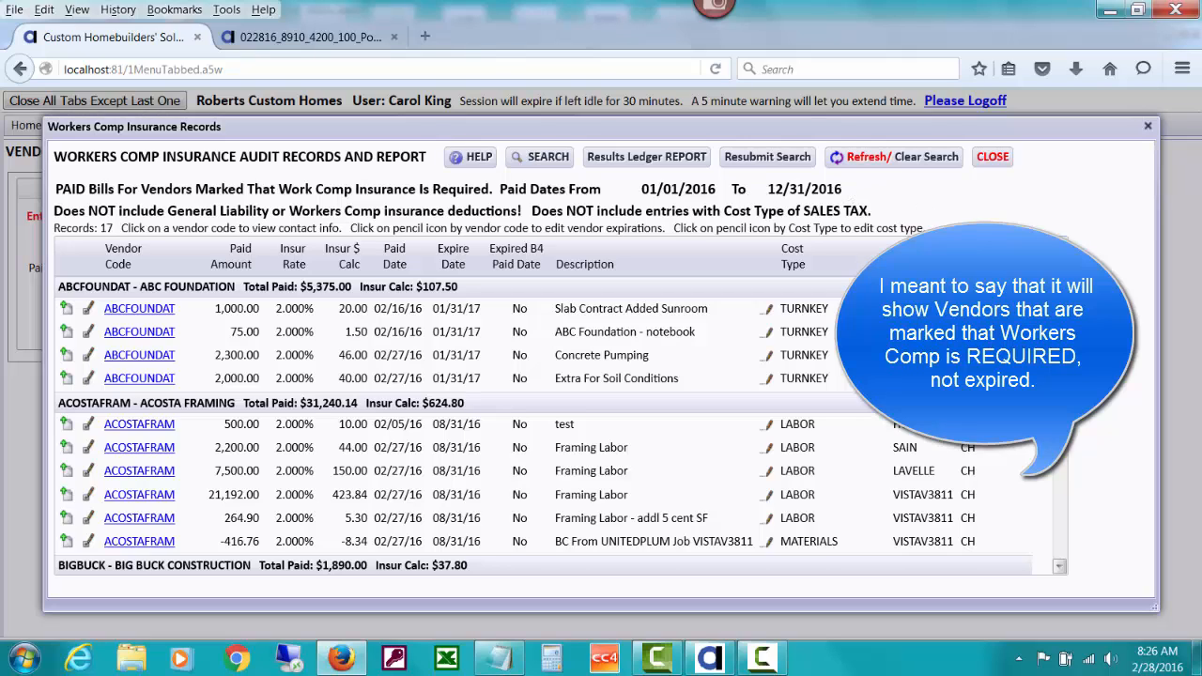
scroll(561, 425, "down", 3)
scroll(561, 425, "up", 3)
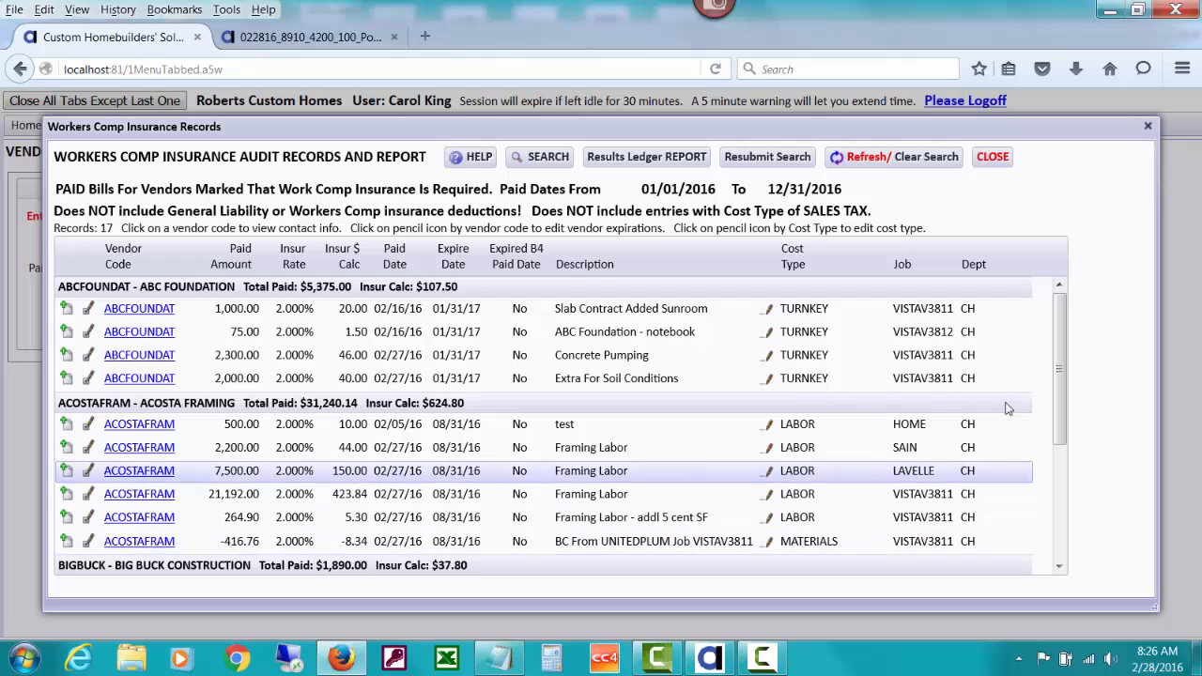
left_click_drag(1058, 357, 1062, 462)
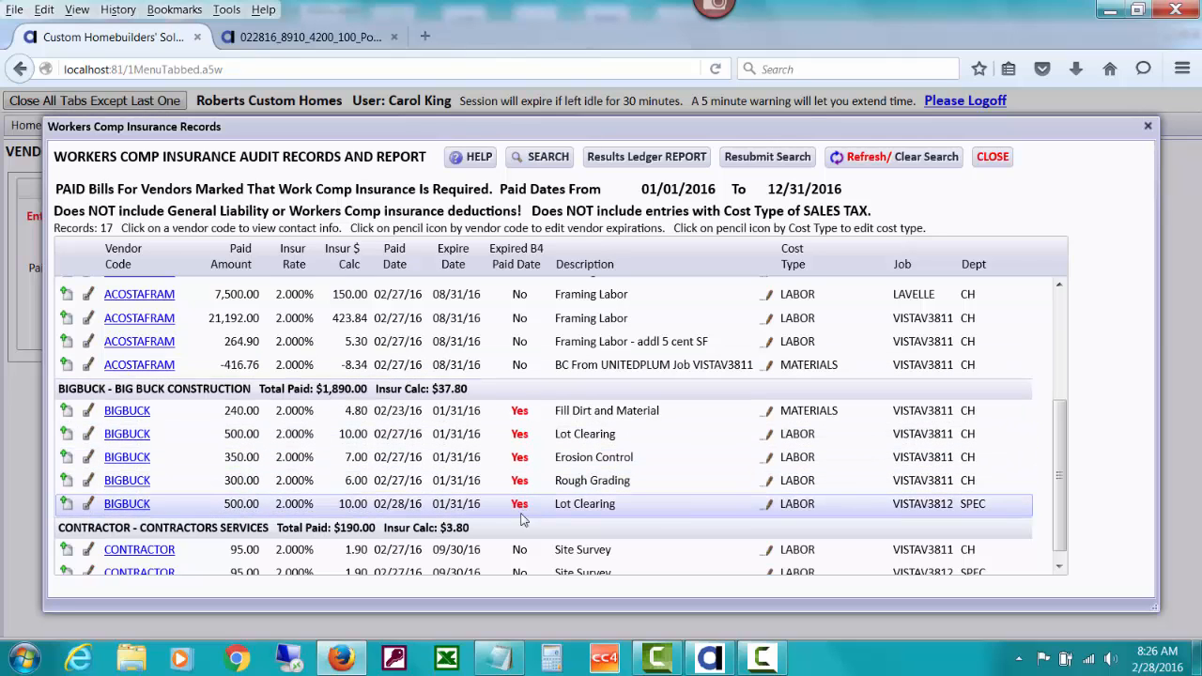
Generate the Results Ledger report for all Workers Comp audit records, review its vendor sections and totals, and close it
left_click(657, 158)
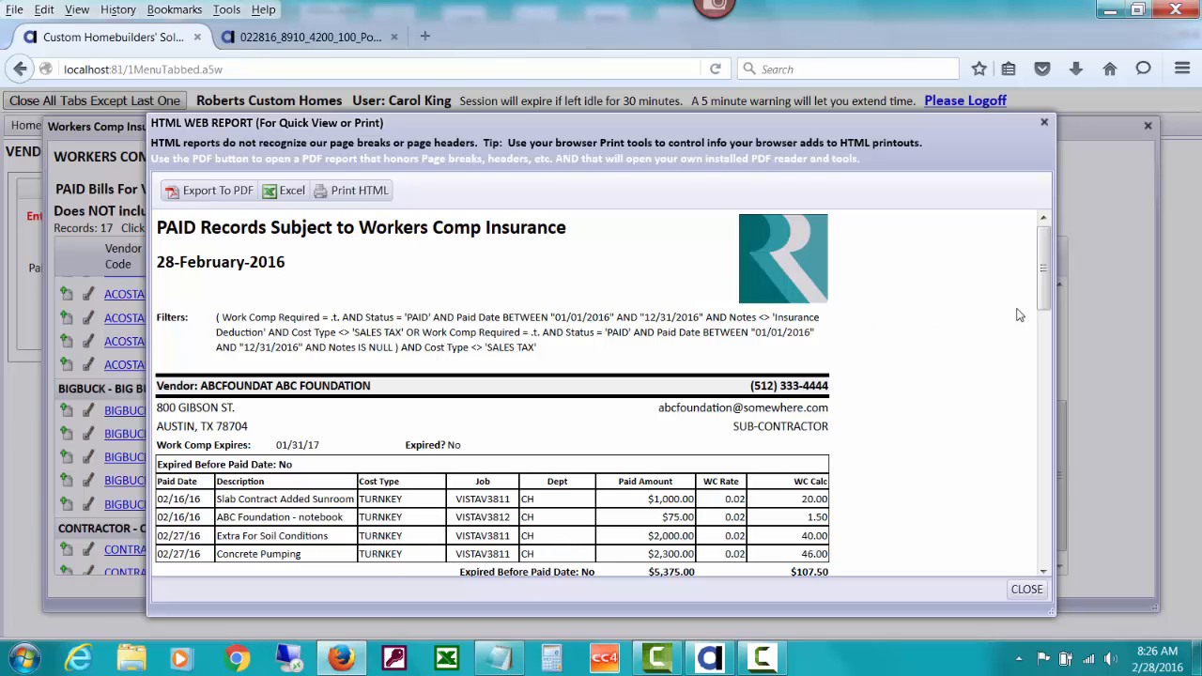
scroll(1047, 286, "down", 1)
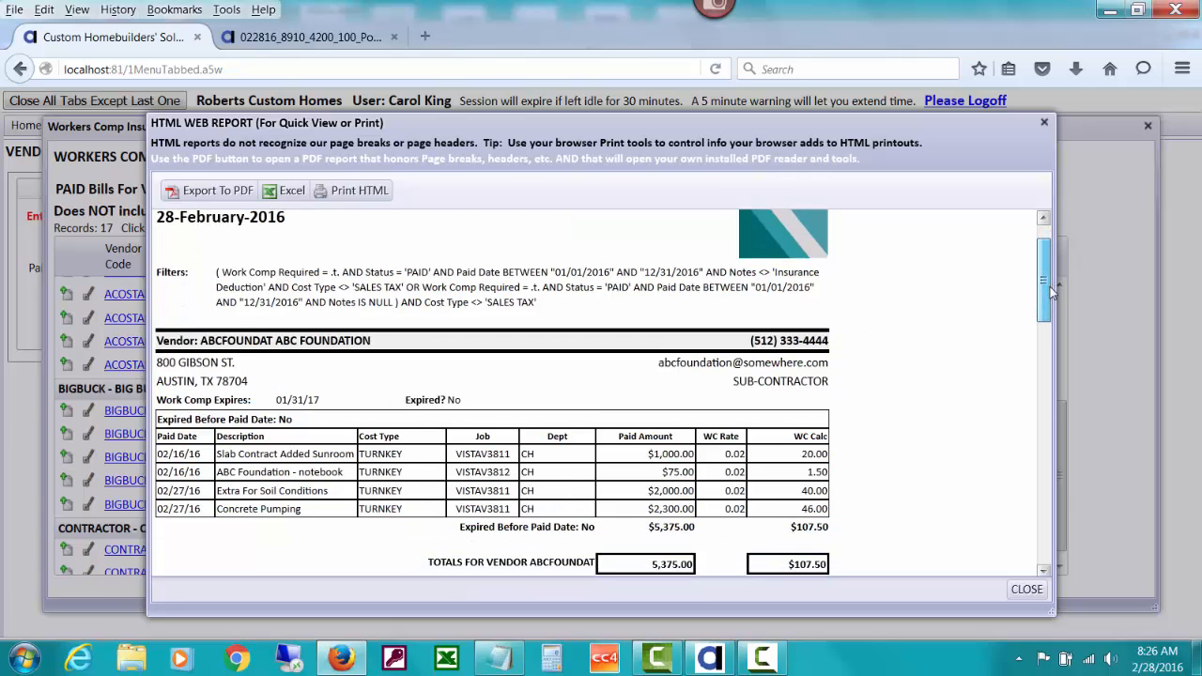
left_click_drag(1050, 287, 1052, 472)
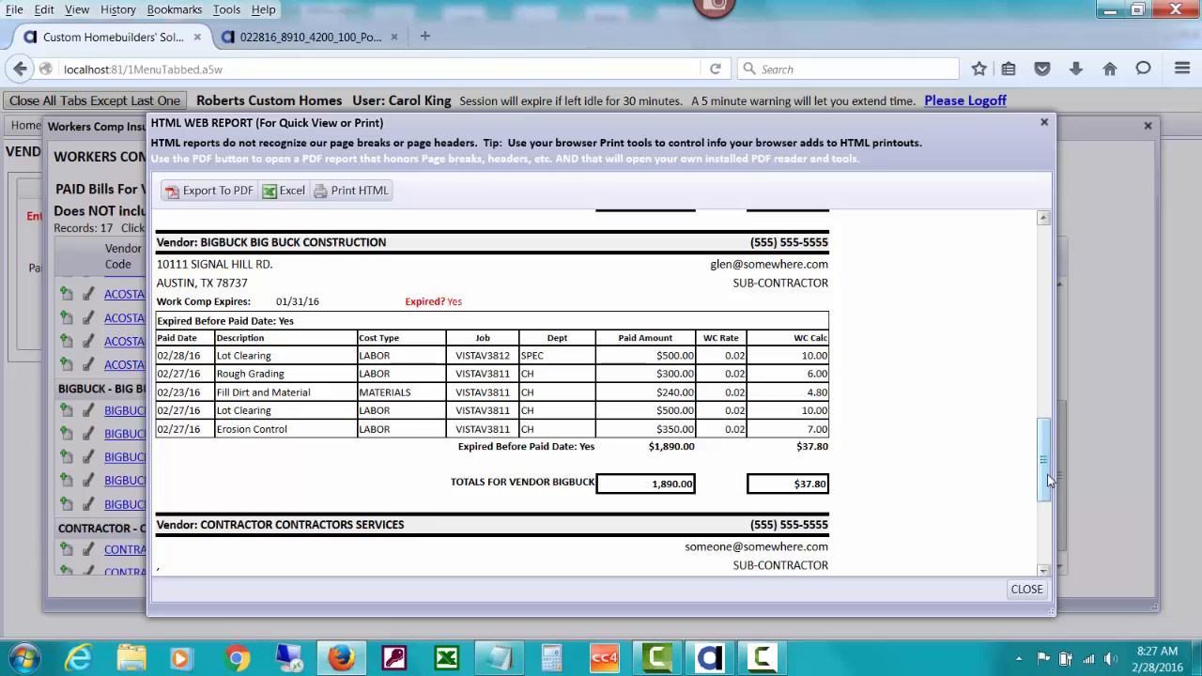
scroll(1033, 482, "down", 5)
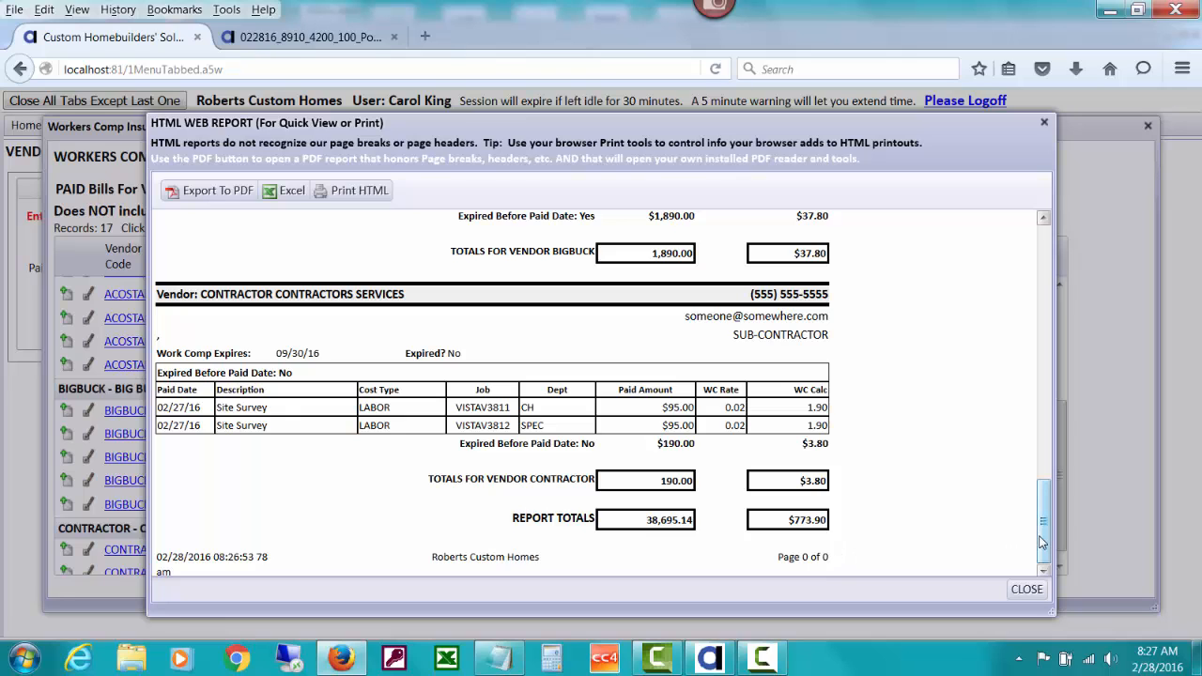
left_click_drag(1043, 542, 1014, 329)
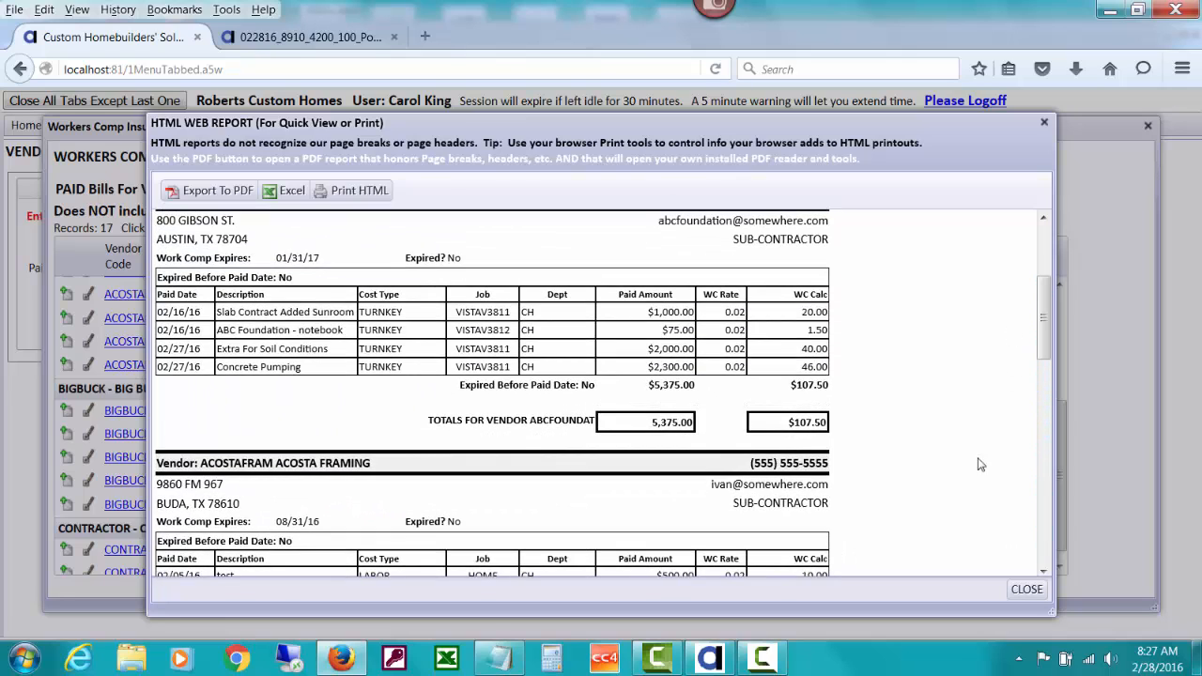
left_click(1015, 590)
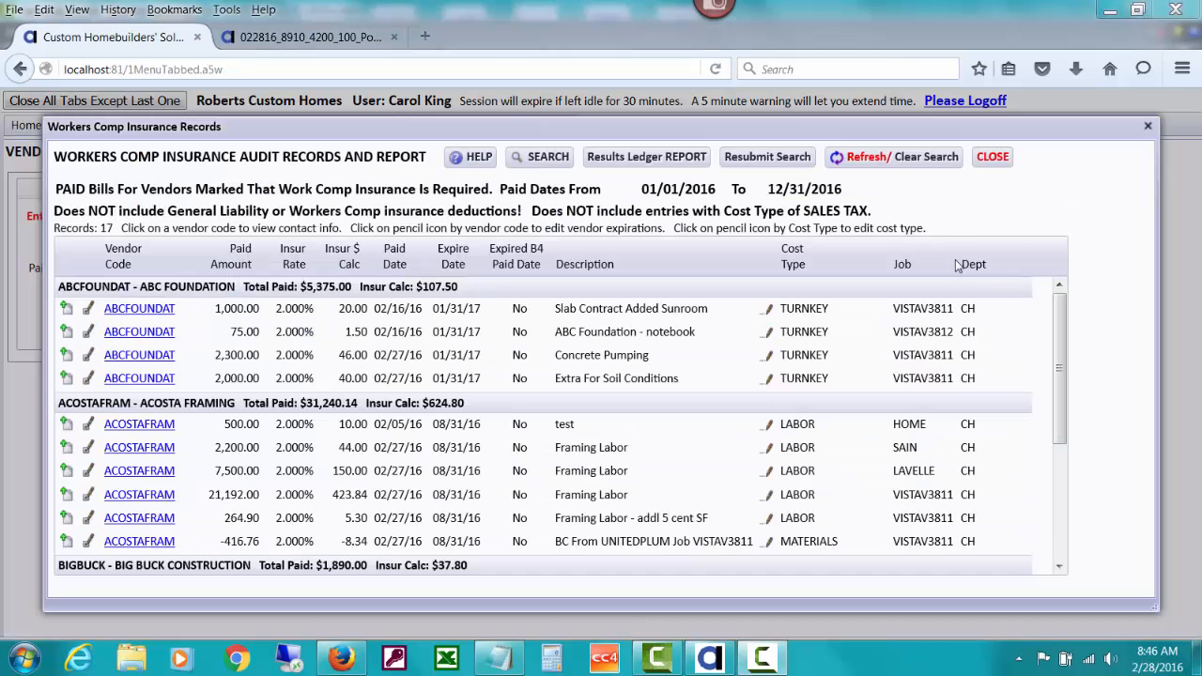
Search the Workers Comp audit records with Expired set to Yes
left_click(545, 156)
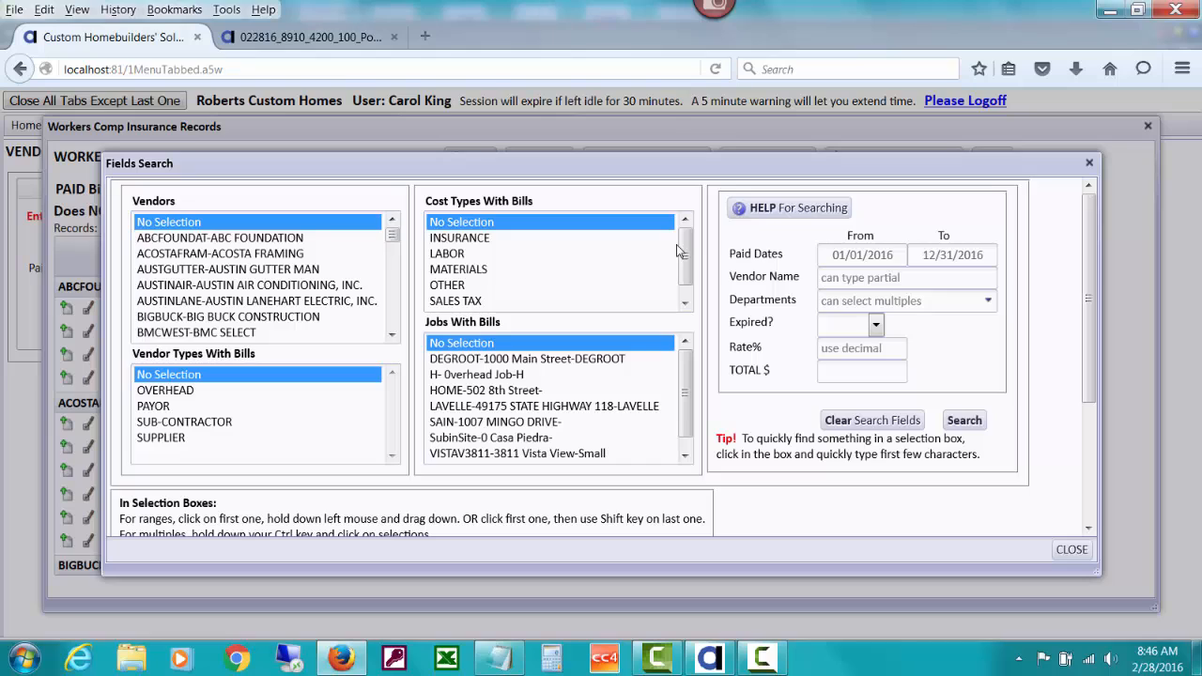
left_click(875, 324)
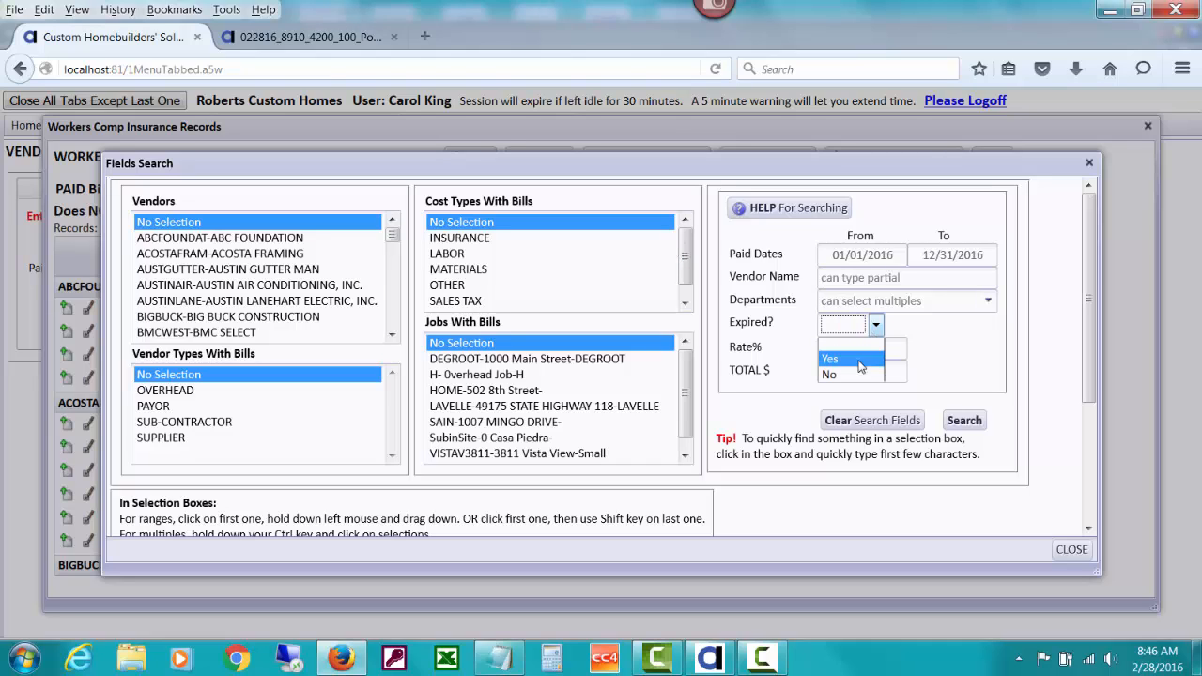
left_click(855, 359)
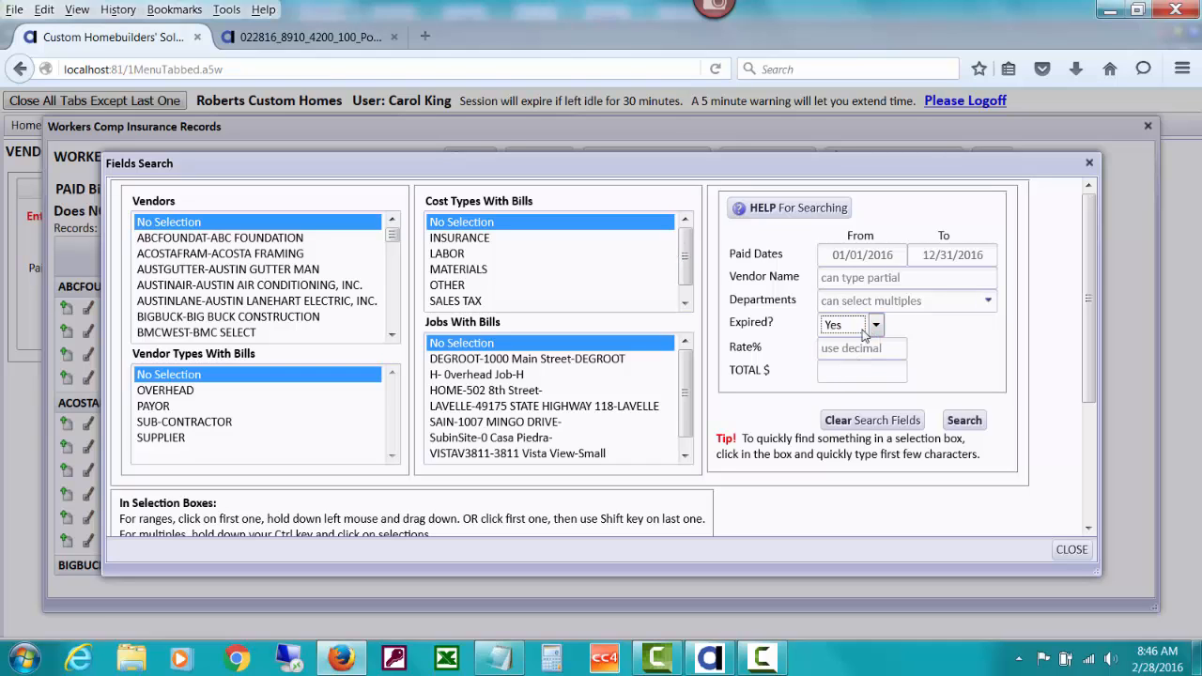
left_click(965, 422)
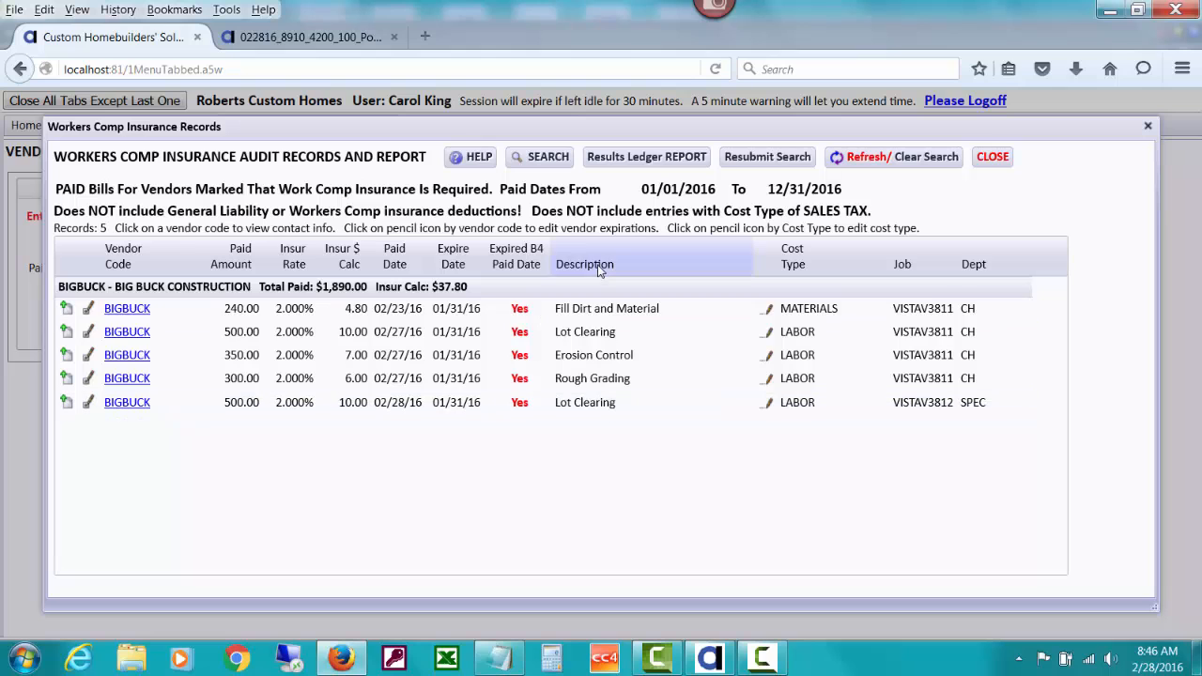
Generate the Results Ledger report for the expired-only Workers Comp records, review it through the report totals, and close it
left_click(648, 158)
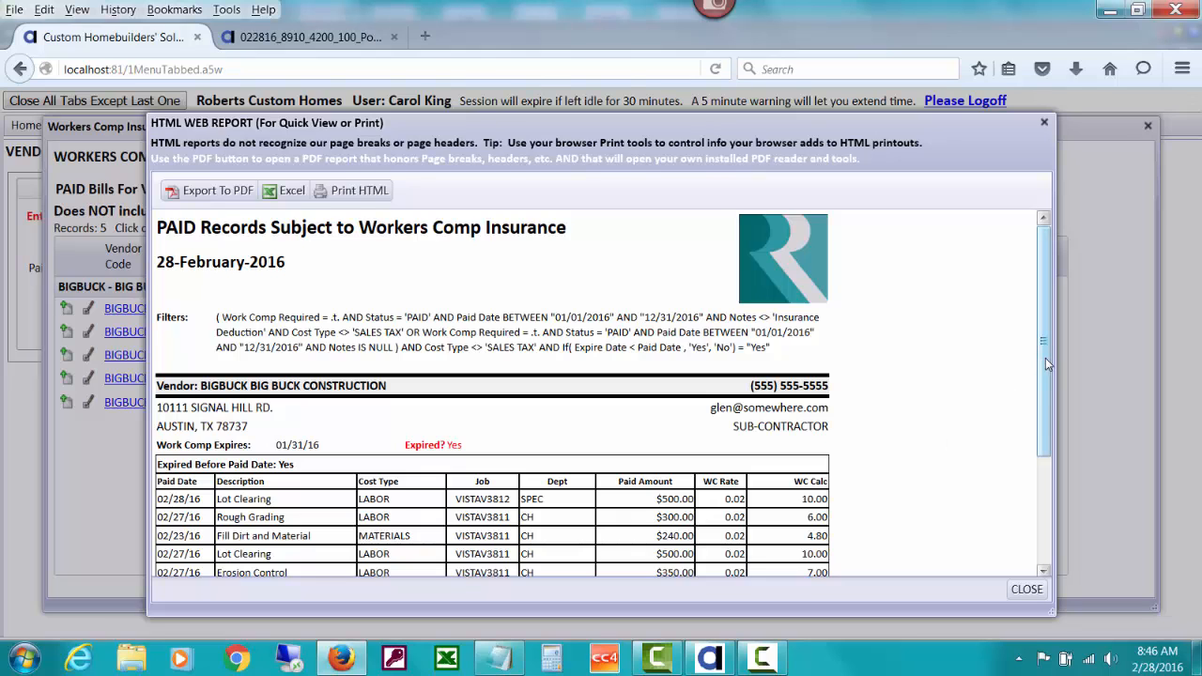
left_click_drag(1046, 357, 1042, 457)
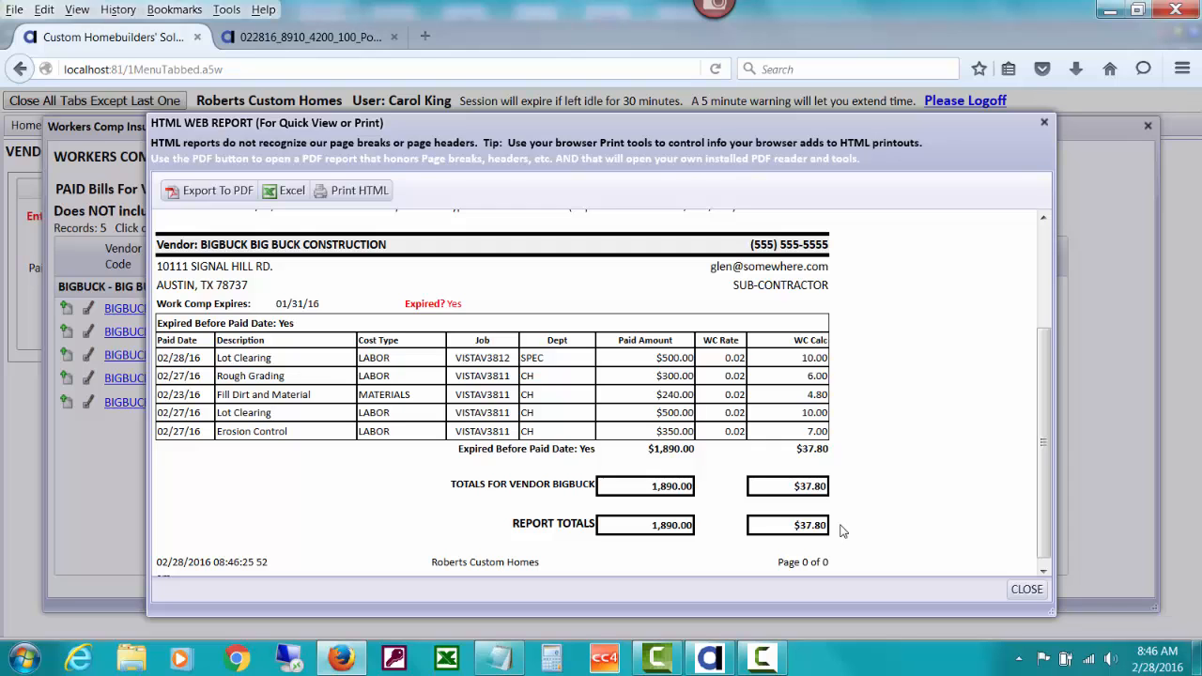
left_click(1022, 589)
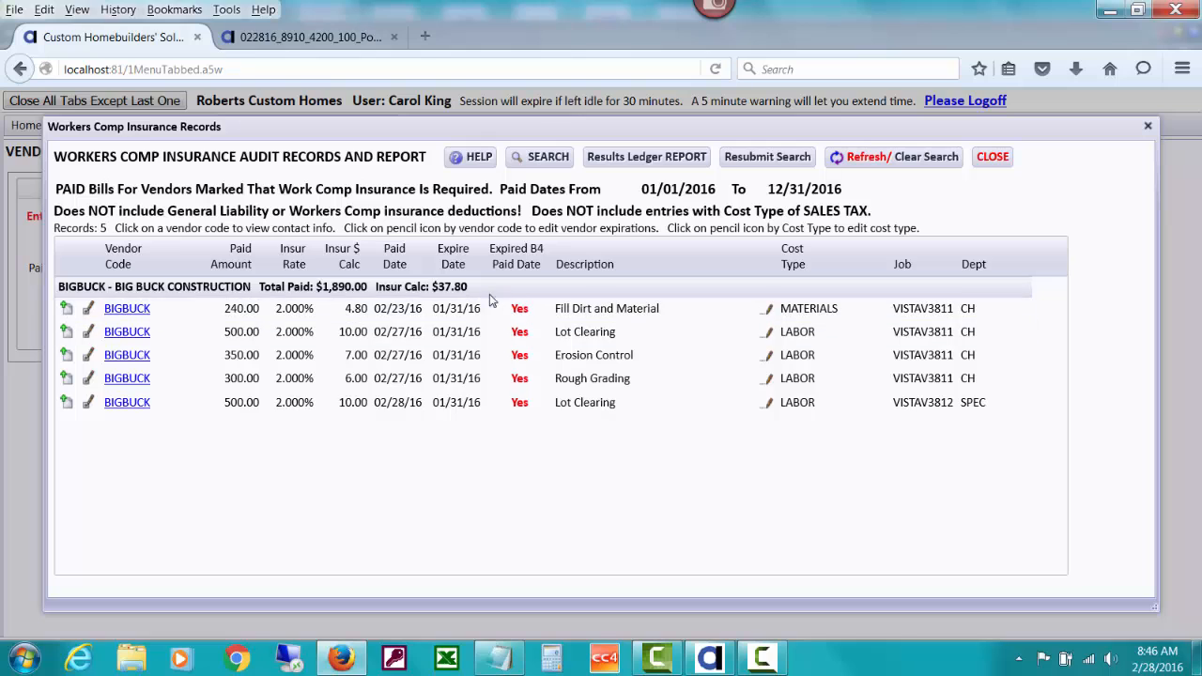